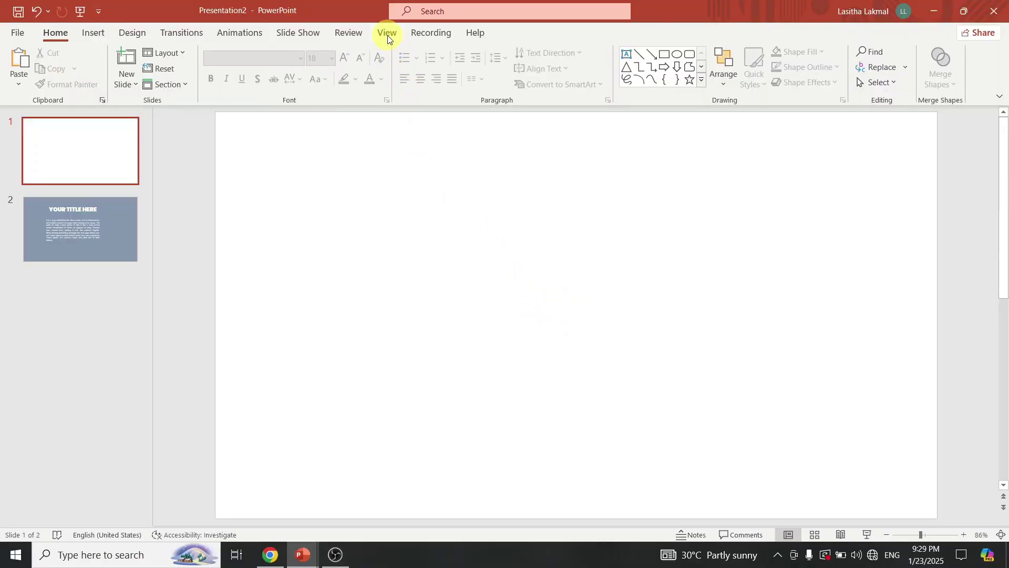
Turn on the View tab's Guides so alignment guides cross the centre of slide 1.
left_click(387, 34)
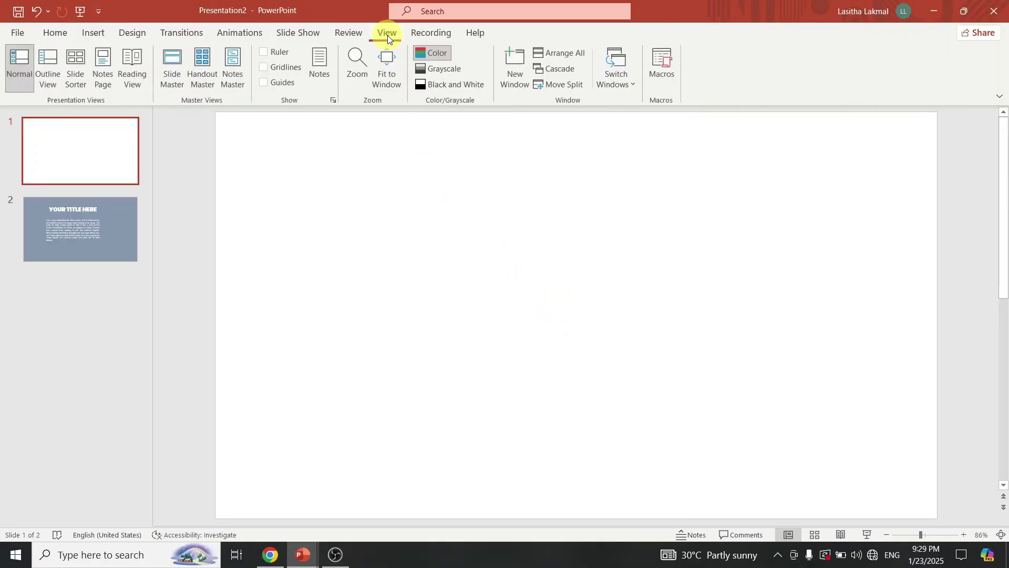
left_click(263, 82)
Draw a blue rounded rectangle near the left edge of slide 1.
left_click(93, 34)
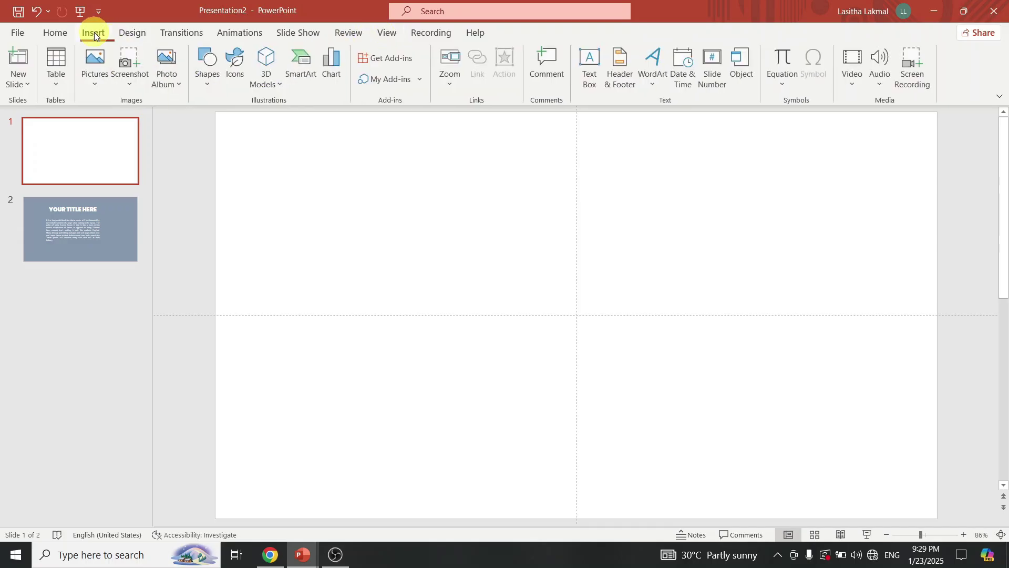
left_click(203, 85)
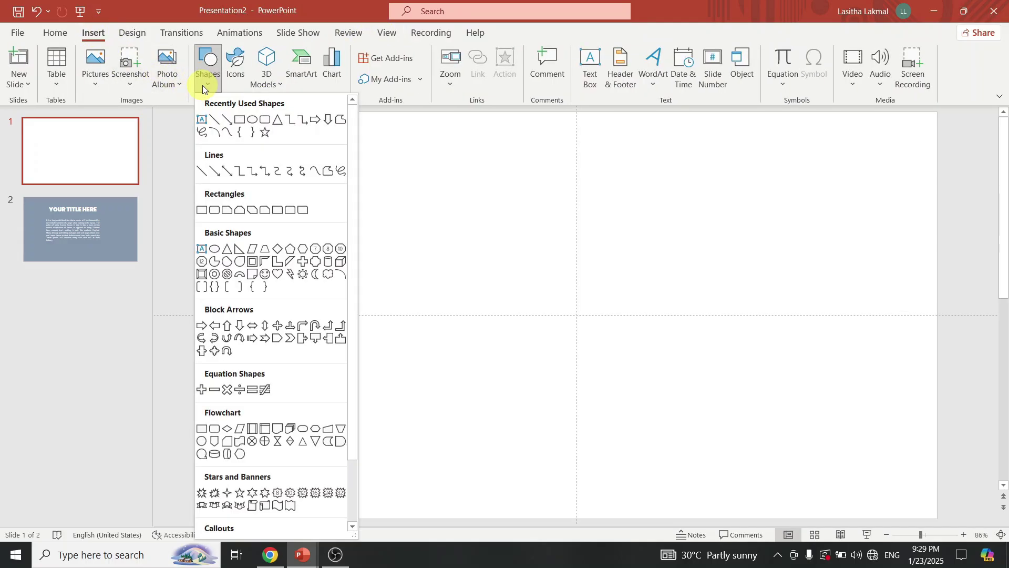
left_click(265, 123)
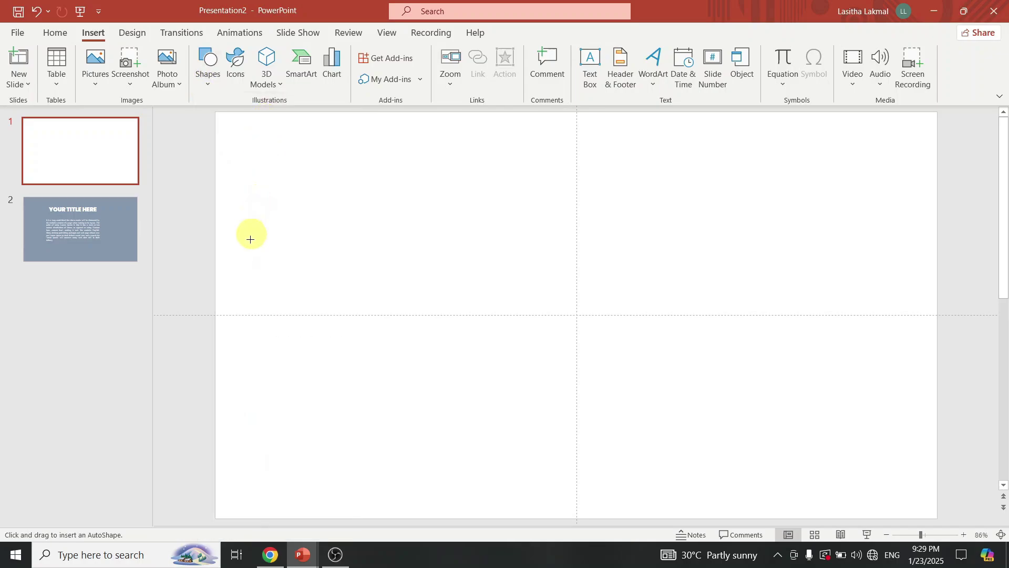
left_click_drag(240, 291, 291, 312)
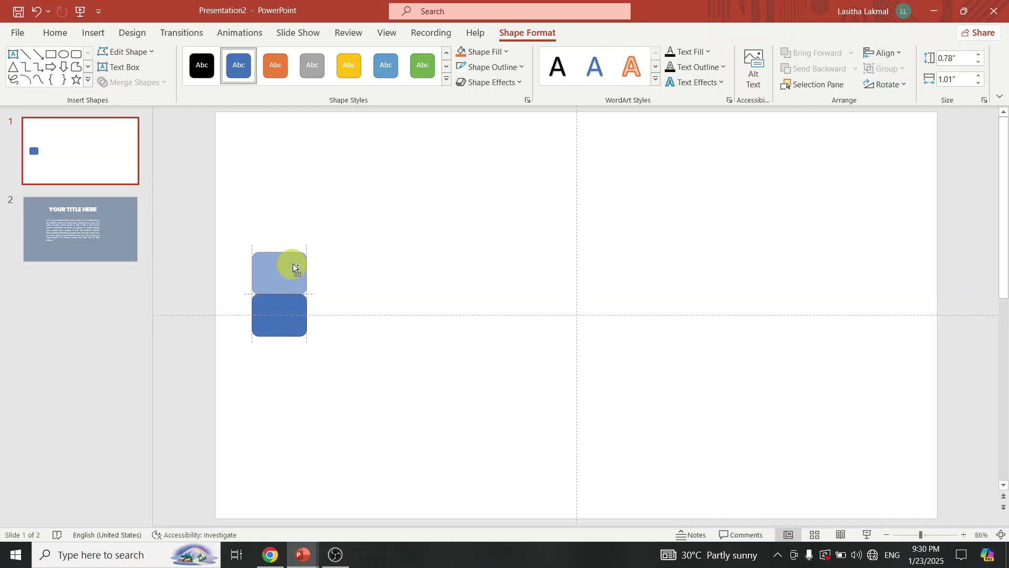
Duplicate the rectangle into a column of five equal 0.78" by 1.01" shapes.
left_click_drag(292, 267, 299, 191)
left_click(273, 317)
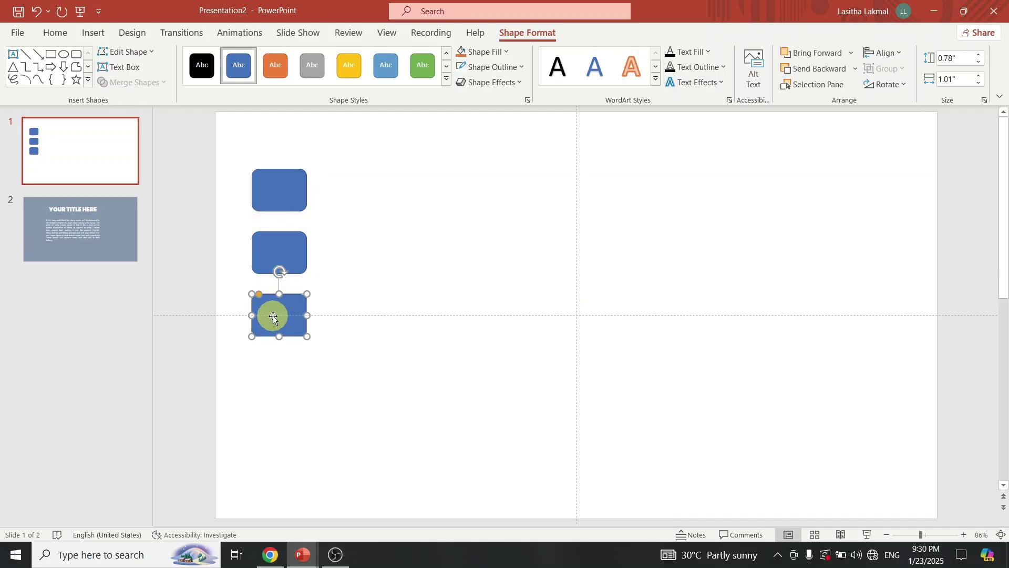
left_click_drag(272, 318, 283, 434)
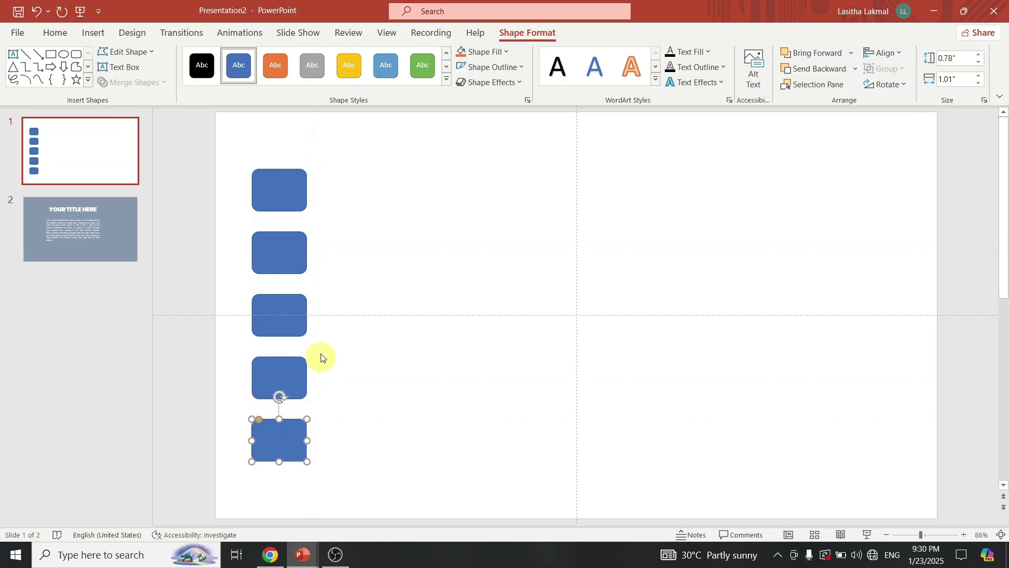
left_click(285, 193)
Fill the top rounded rectangle with the picture Image_1.jpg.
right_click(285, 195)
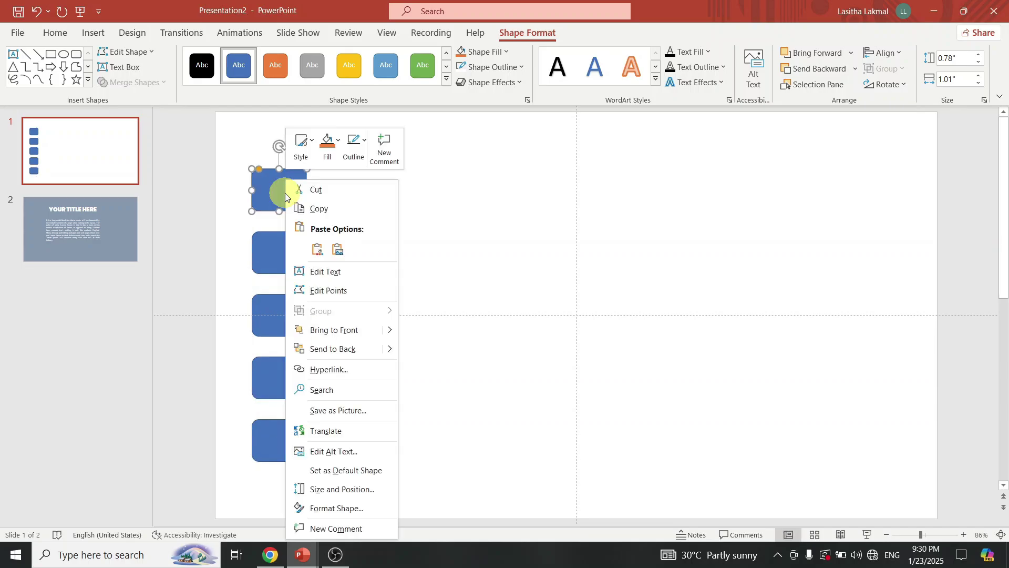
left_click(343, 508)
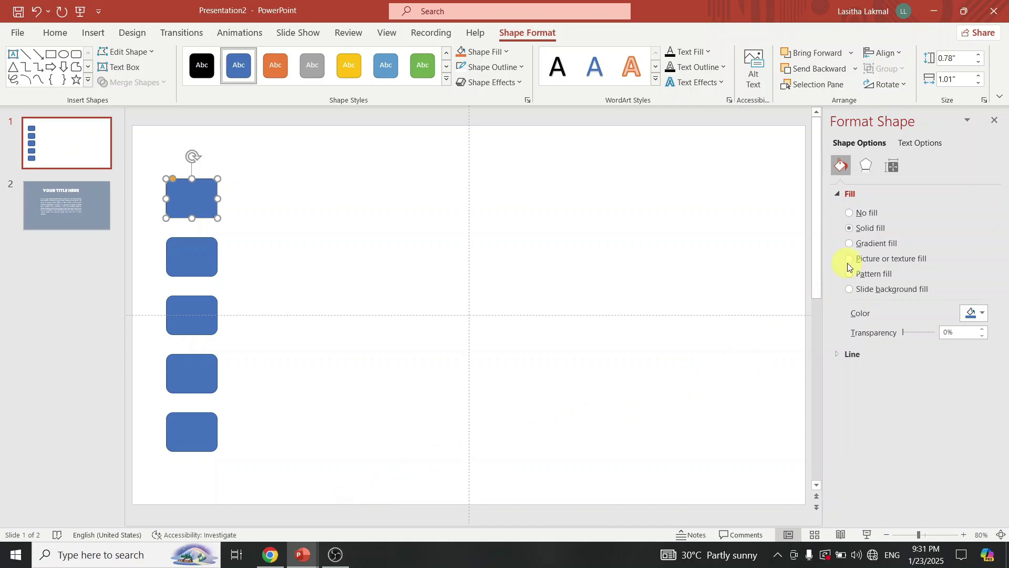
left_click(850, 259)
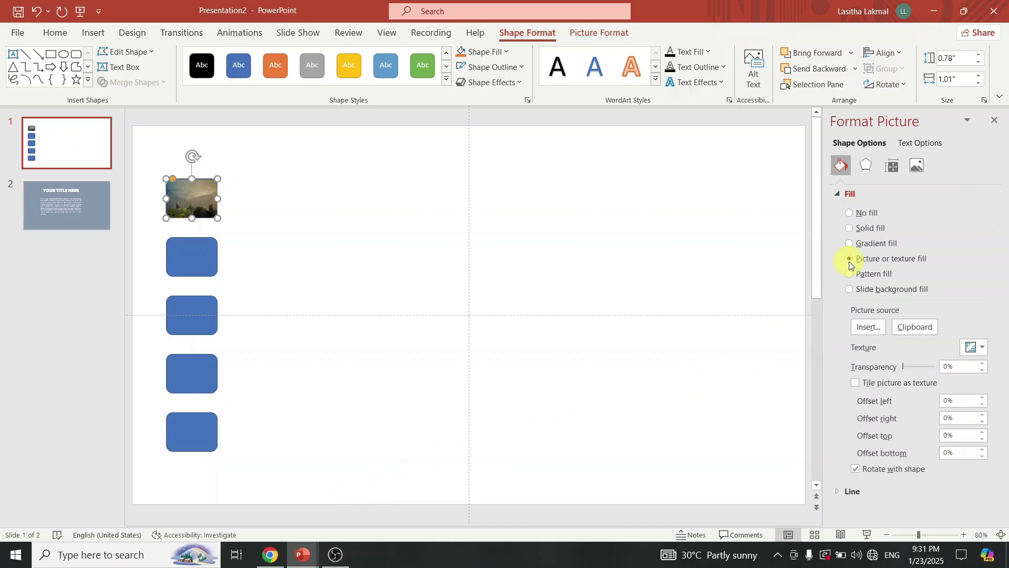
left_click(878, 330)
left_click(570, 240)
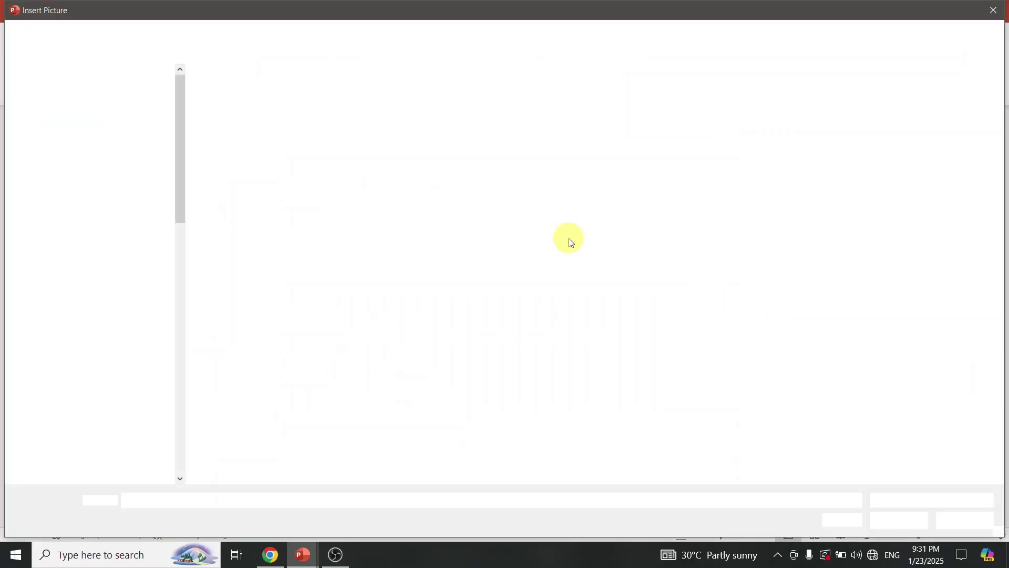
left_click(230, 126)
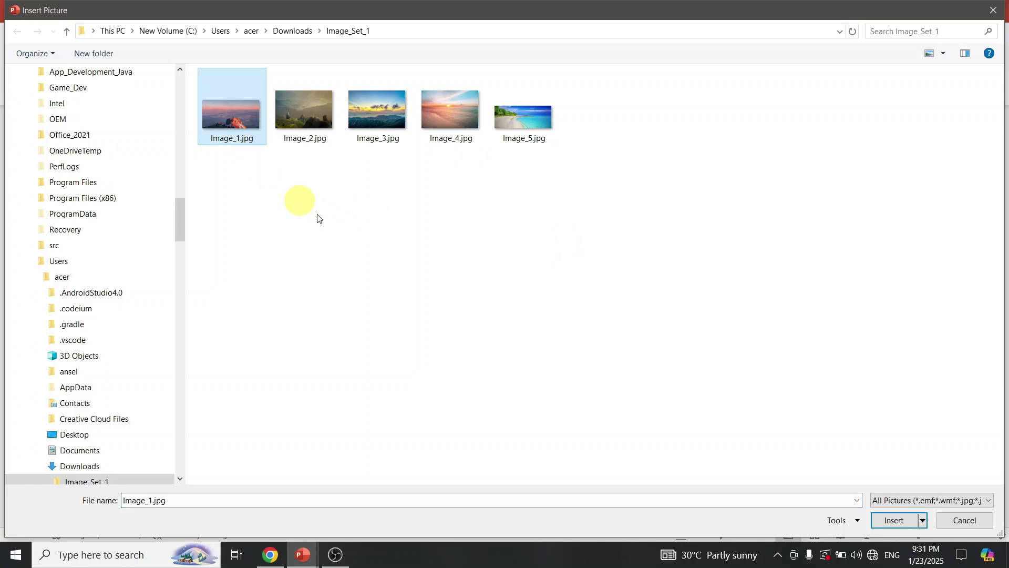
left_click(879, 517)
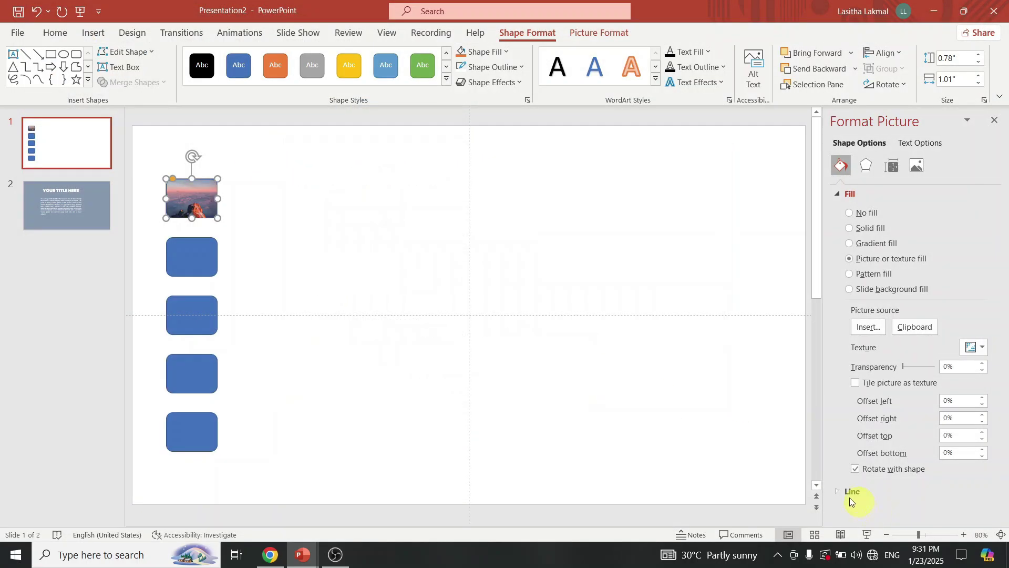
Fill the second rounded rectangle with Image_2.jpg.
left_click(197, 261)
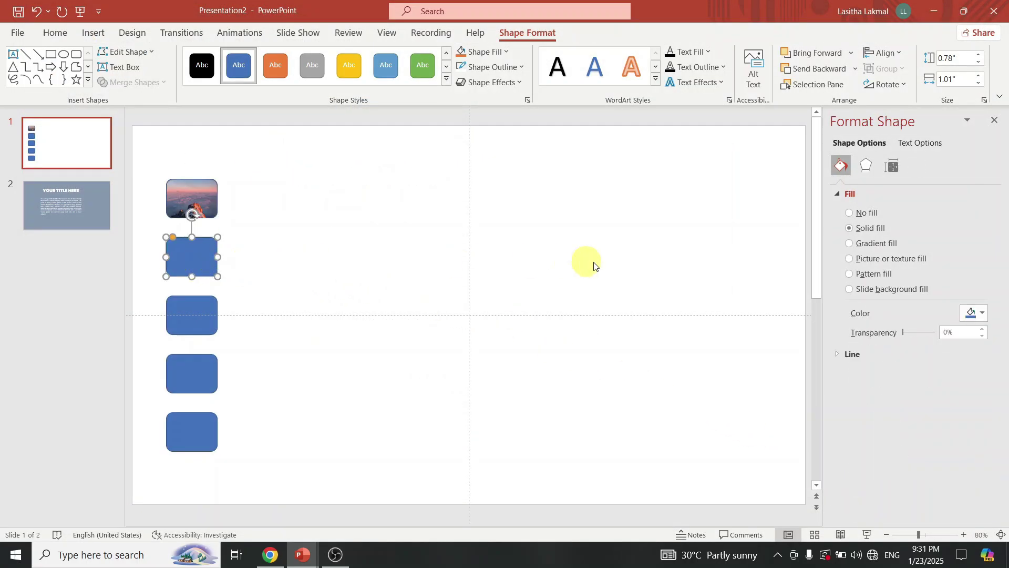
left_click(889, 260)
left_click(866, 327)
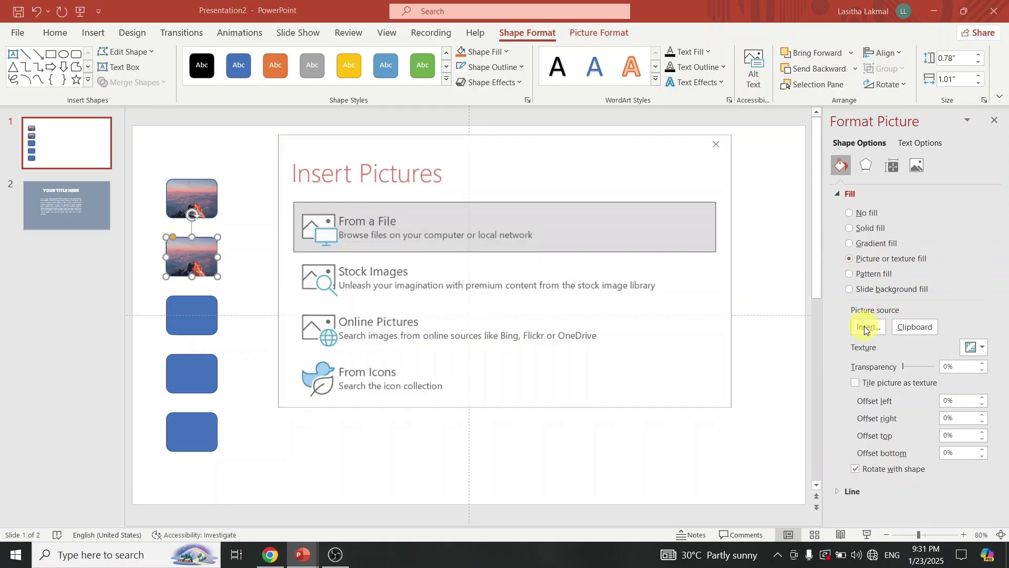
left_click(480, 230)
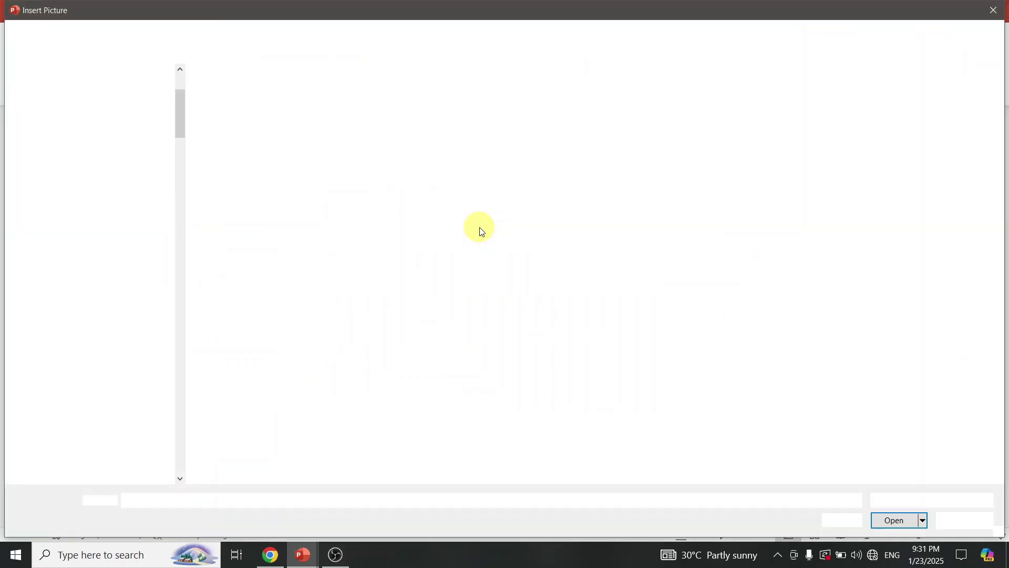
left_click(315, 139)
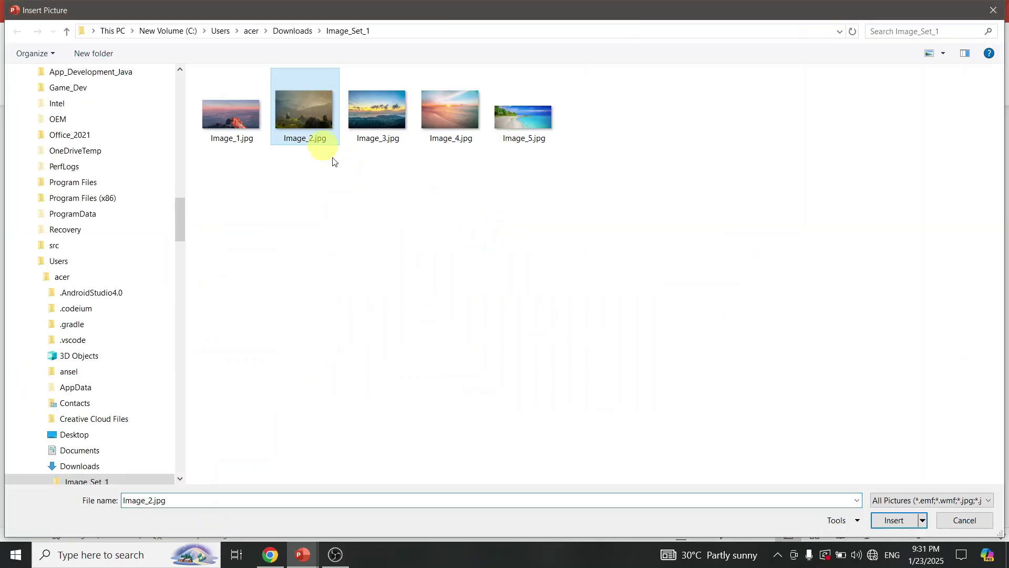
left_click(893, 521)
Fill the third rounded rectangle with Image_3.jpg.
left_click(191, 315)
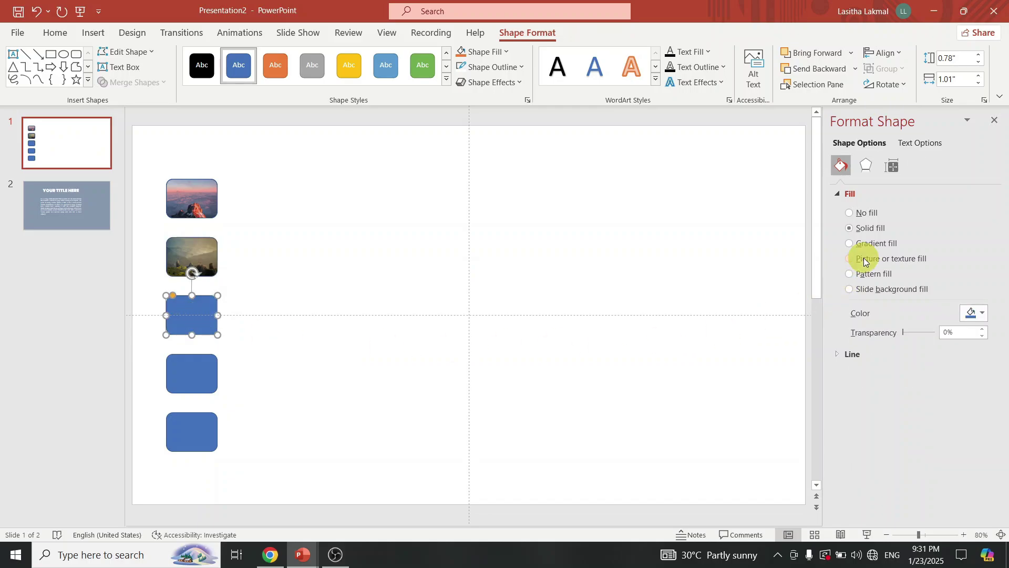
left_click(863, 258)
left_click(419, 230)
left_click(377, 111)
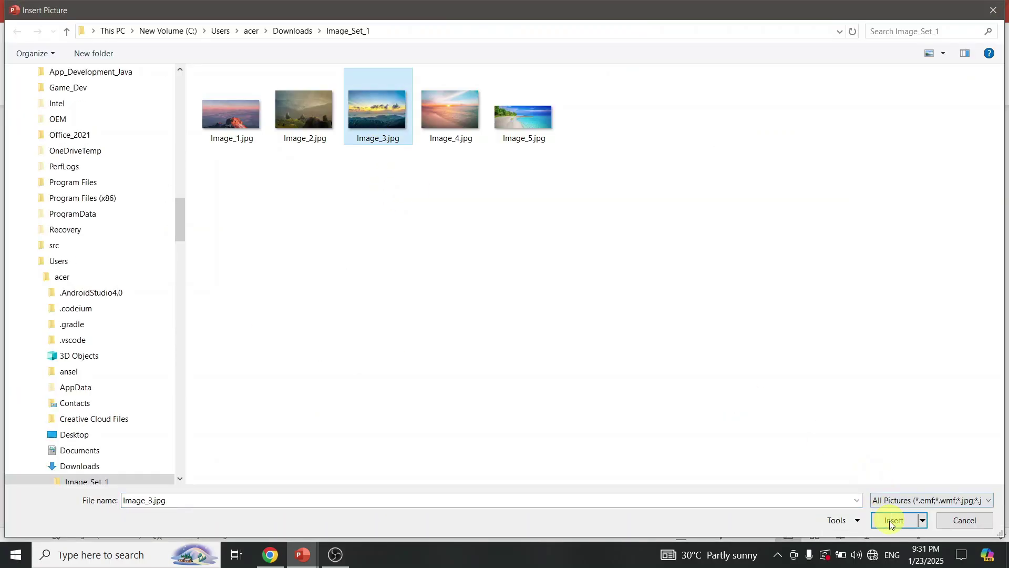
left_click(890, 521)
Fill the fourth rounded rectangle with Image_4.jpg.
left_click(195, 362)
left_click(863, 258)
left_click(870, 327)
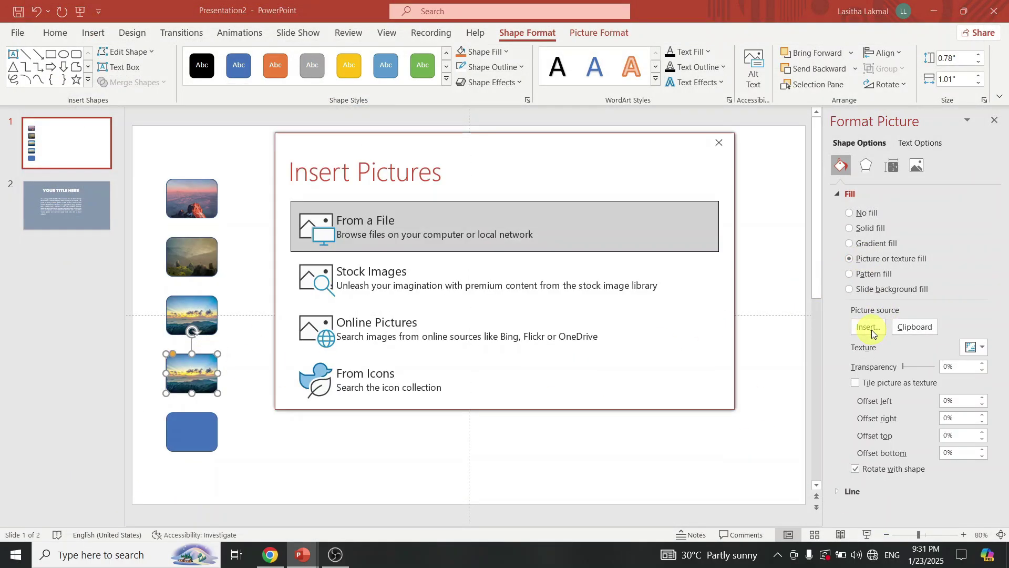
left_click(386, 226)
left_click(448, 124)
left_click(891, 519)
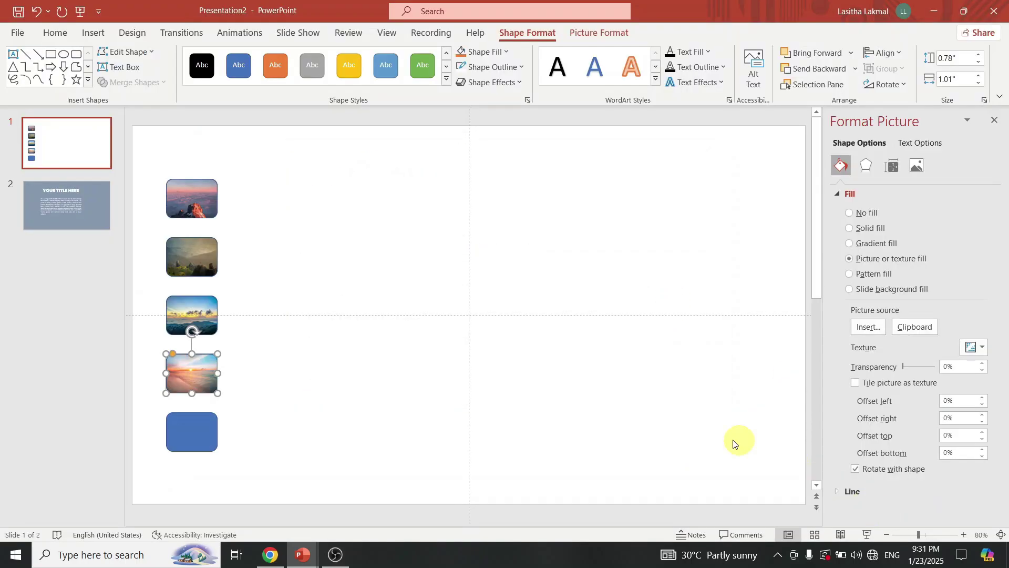
Fill the fifth rounded rectangle with the beach photo Image_5.jpg.
left_click(192, 420)
left_click(863, 258)
left_click(868, 327)
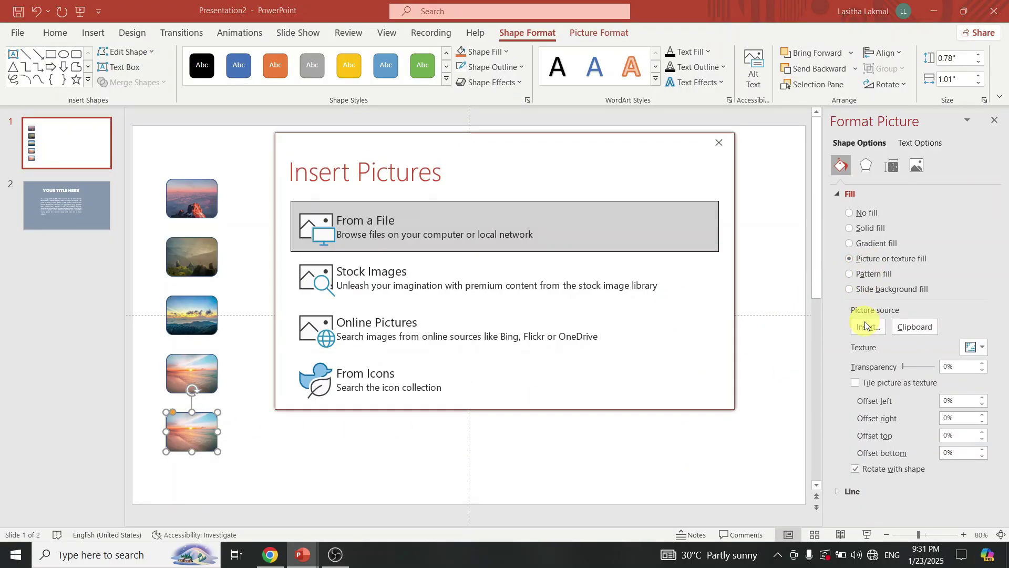
left_click(403, 222)
left_click(536, 134)
left_click(891, 518)
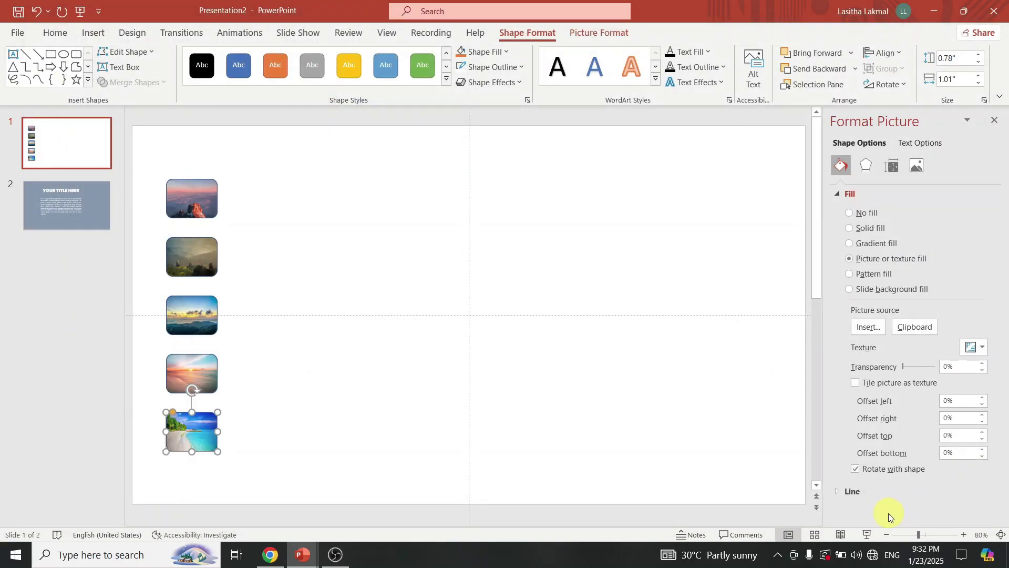
Give all five thumbnails a centred outer shadow with 8 pt blur.
left_click_drag(143, 162, 265, 462)
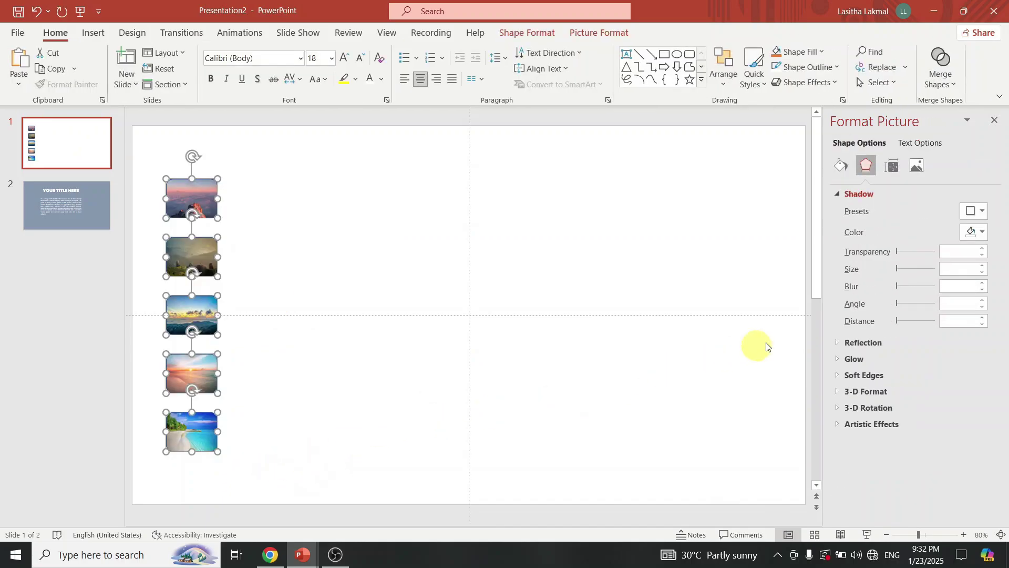
left_click(982, 210)
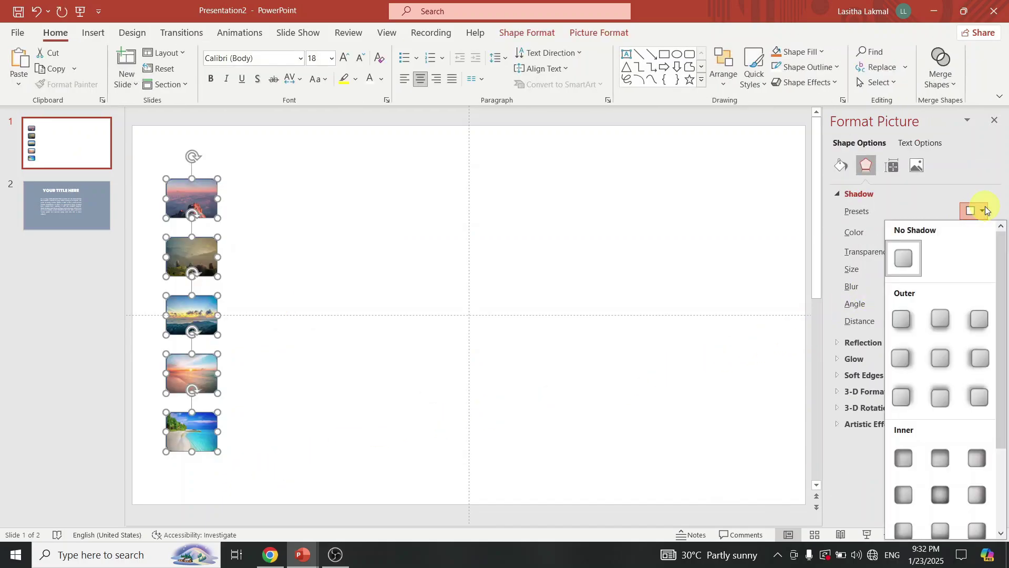
left_click(938, 355)
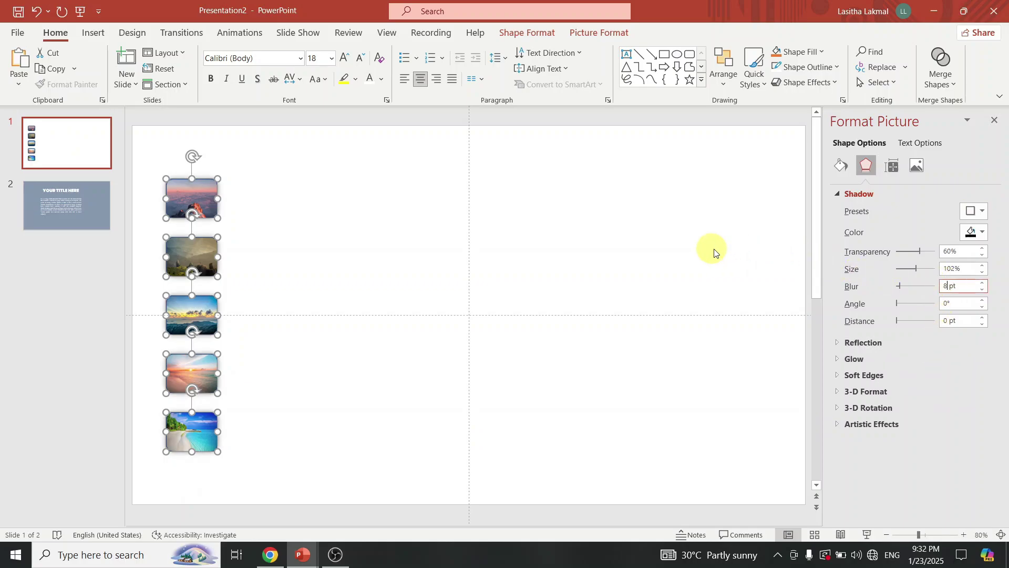
Set the five thumbnails' outline weight to 2¼ pt.
left_click(838, 67)
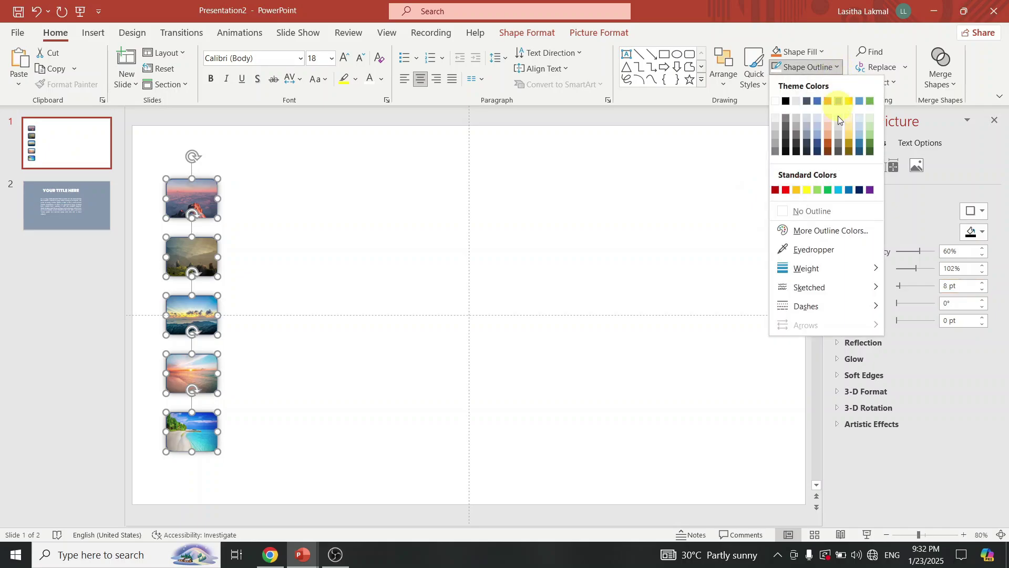
mouse_move(834, 265)
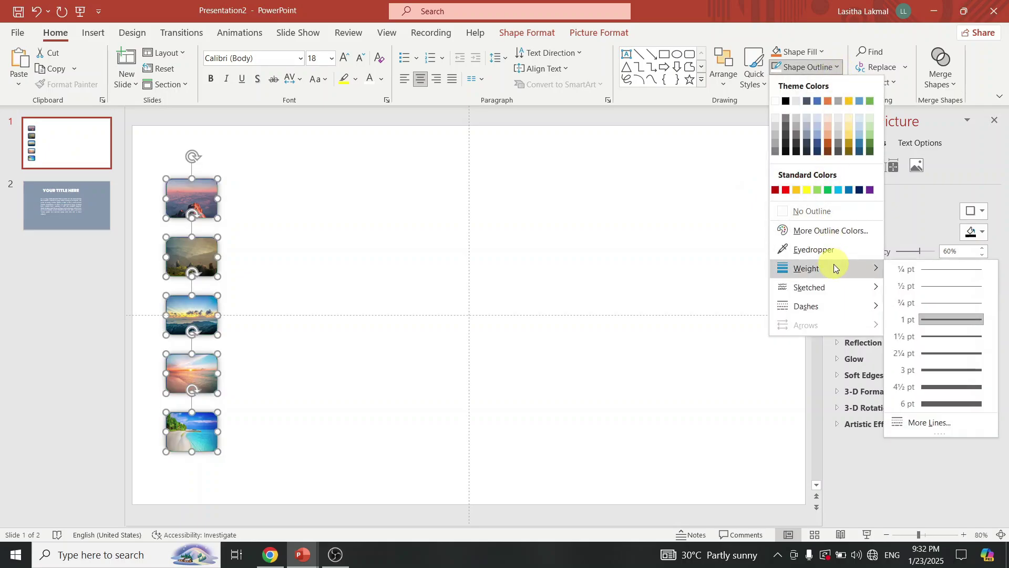
left_click(955, 351)
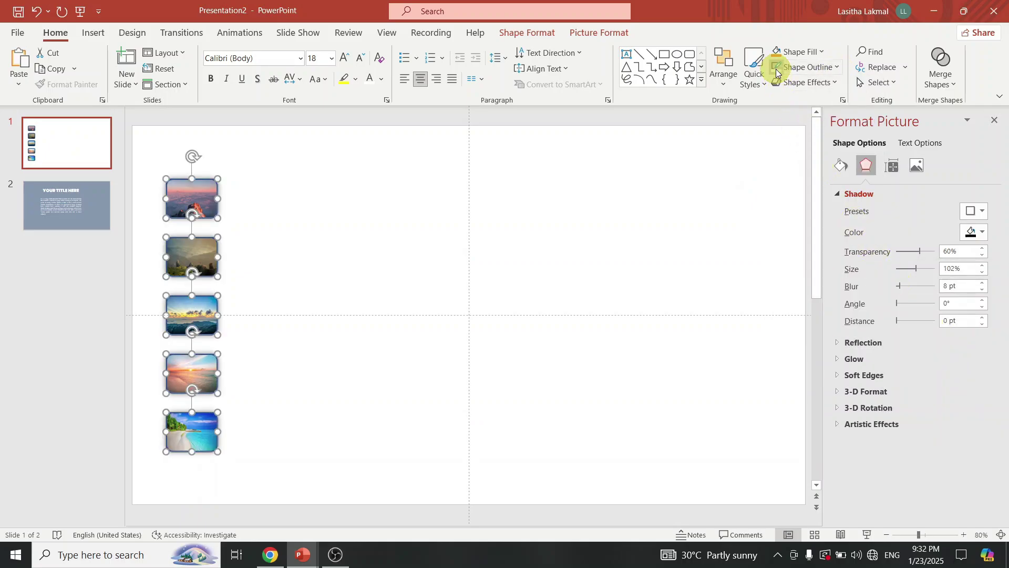
left_click(652, 192)
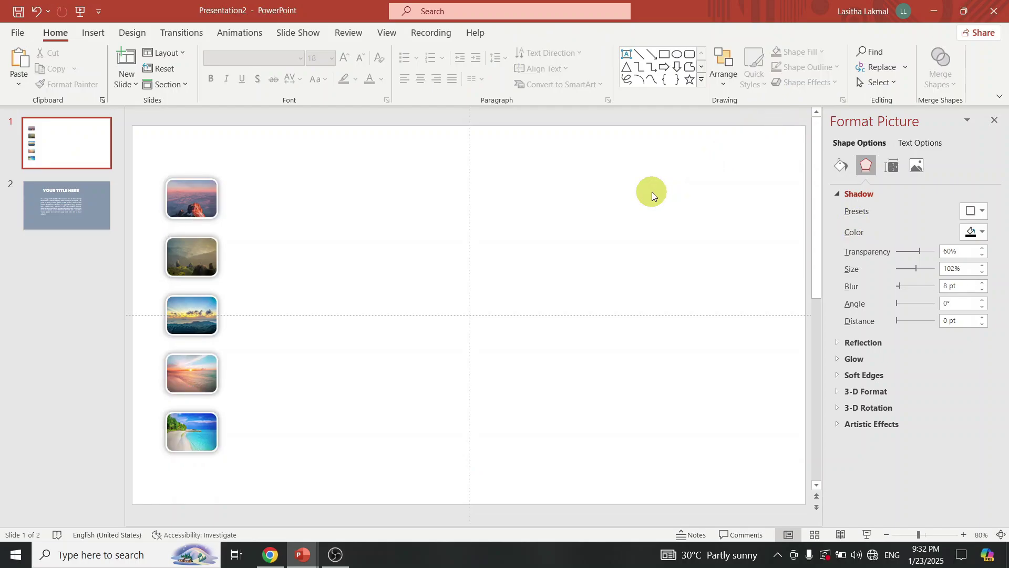
Draw a 6.78" by 10.99" rounded rectangle beside the photo column and reduce its corner rounding.
left_click(691, 54)
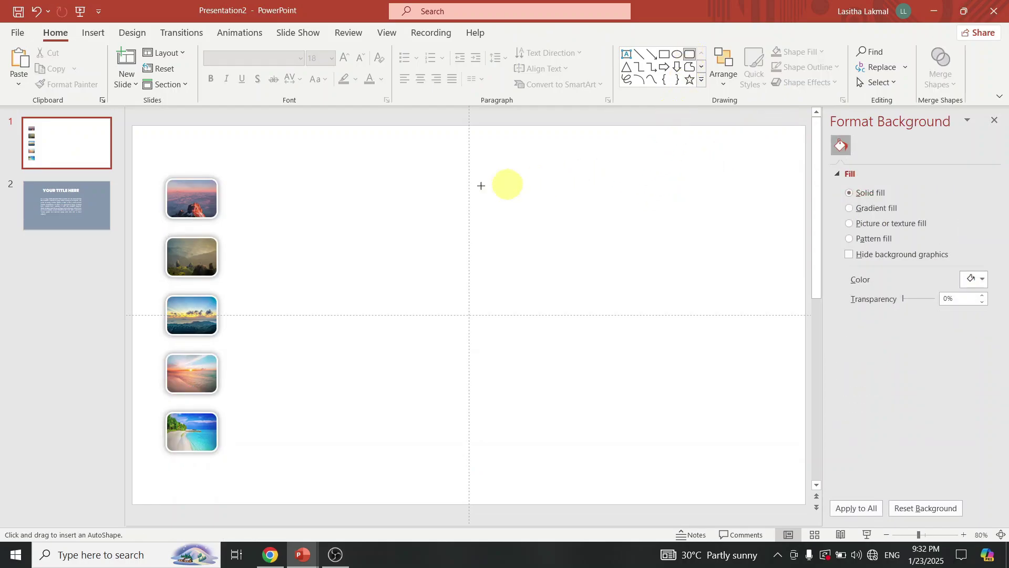
left_click_drag(239, 145, 793, 486)
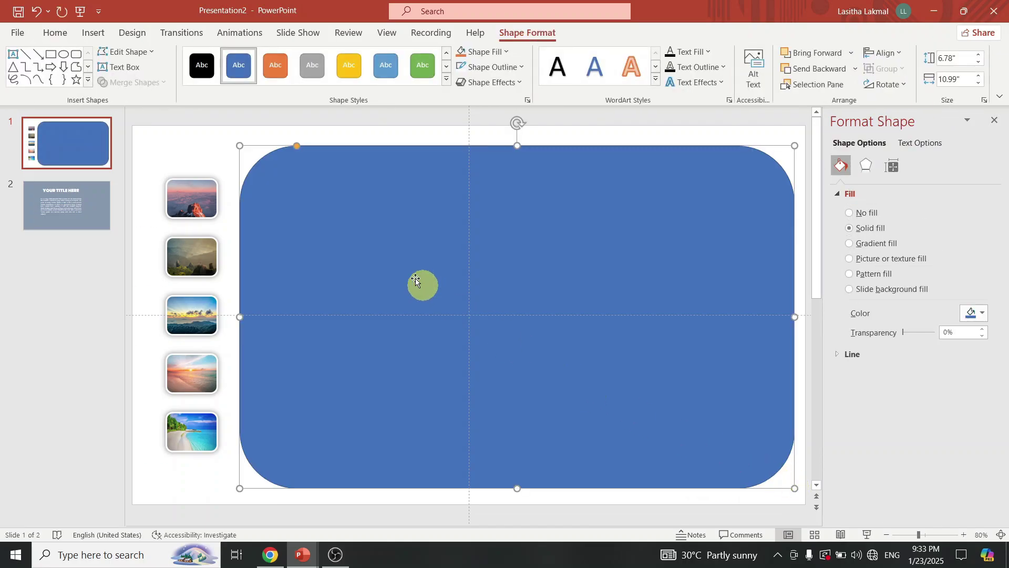
left_click_drag(299, 146, 261, 151)
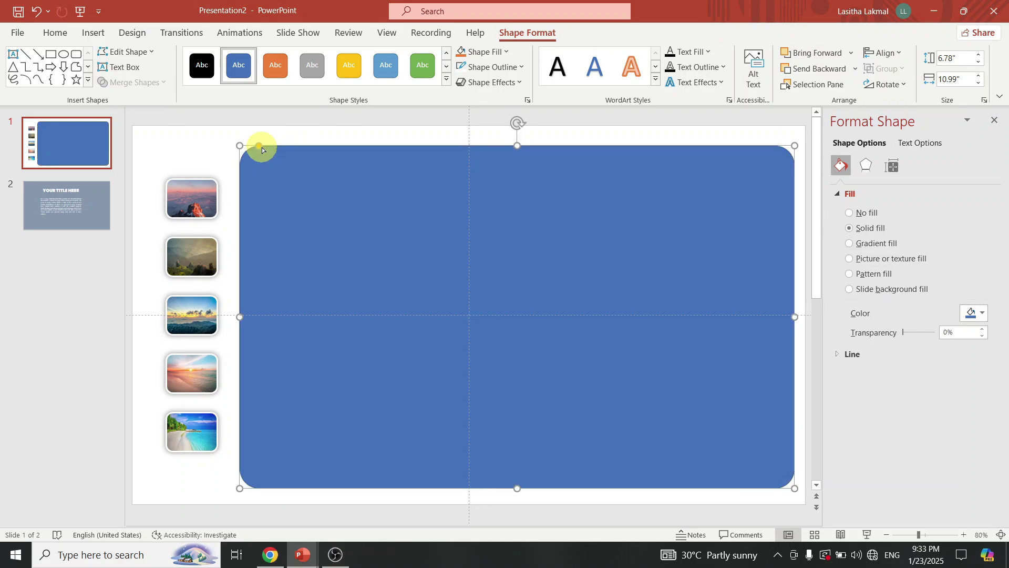
Resize the panel slightly to 6.85" by 11.01" and nudge it left.
left_click_drag(517, 145, 517, 141)
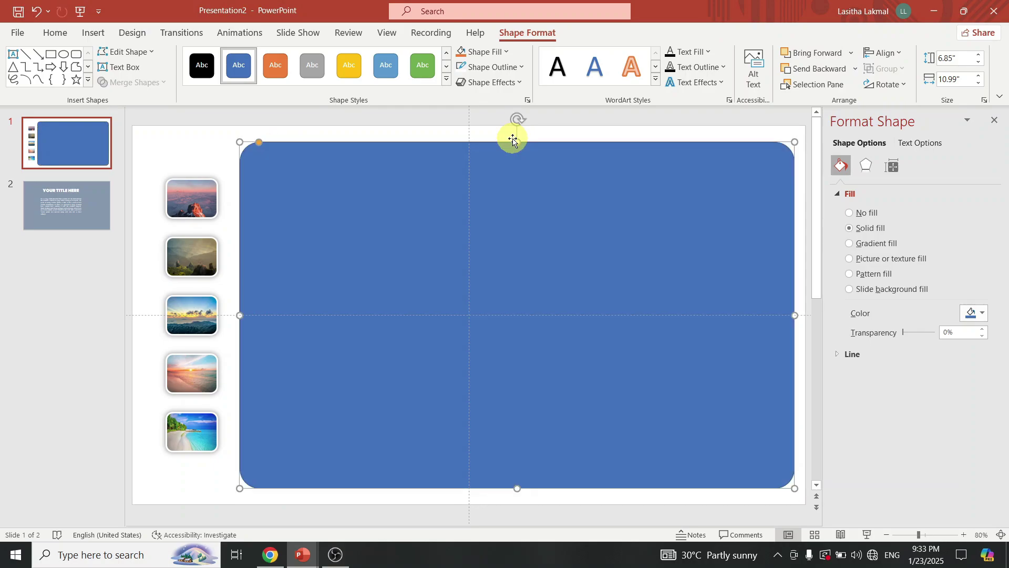
left_click_drag(797, 314, 791, 314)
key("Left")
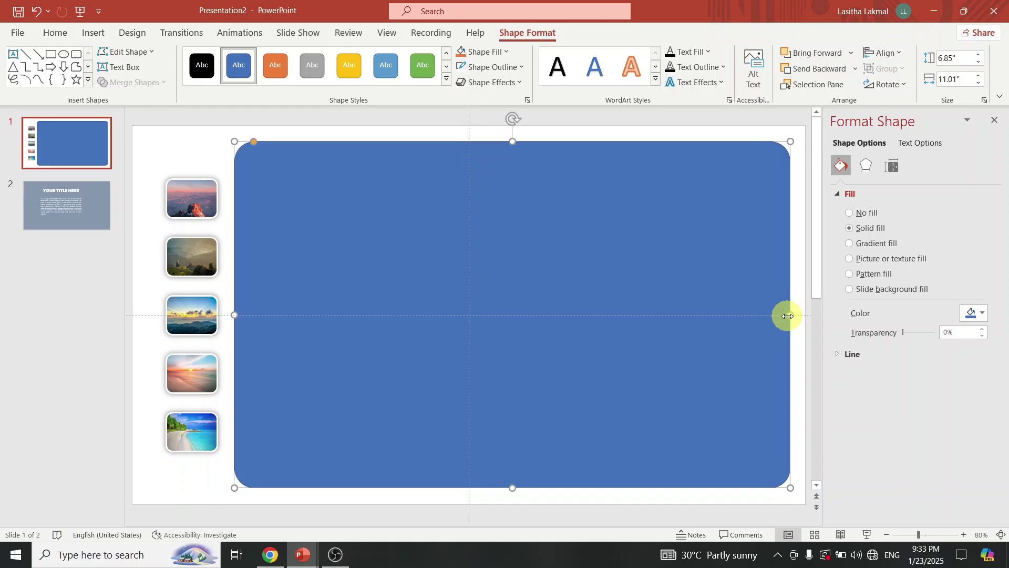
Fill the panel with black at 40% transparency.
left_click(985, 316)
left_click(919, 350)
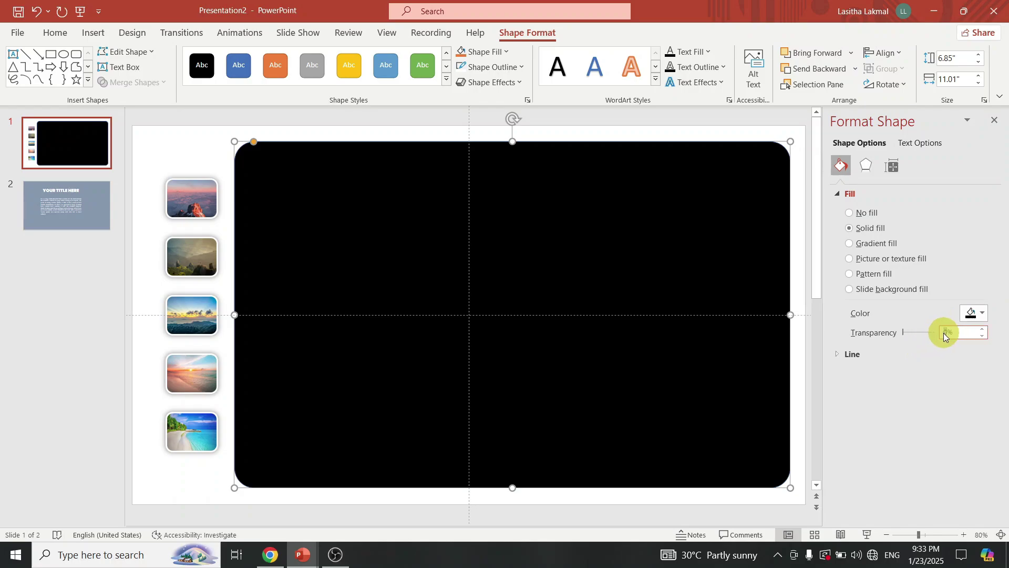
type("40")
key("Return")
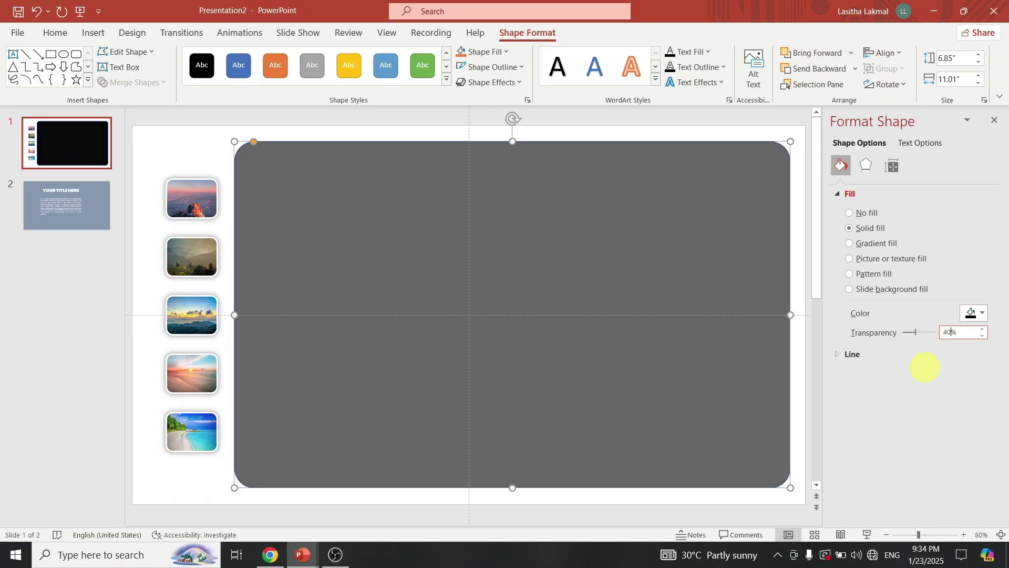
left_click(697, 132)
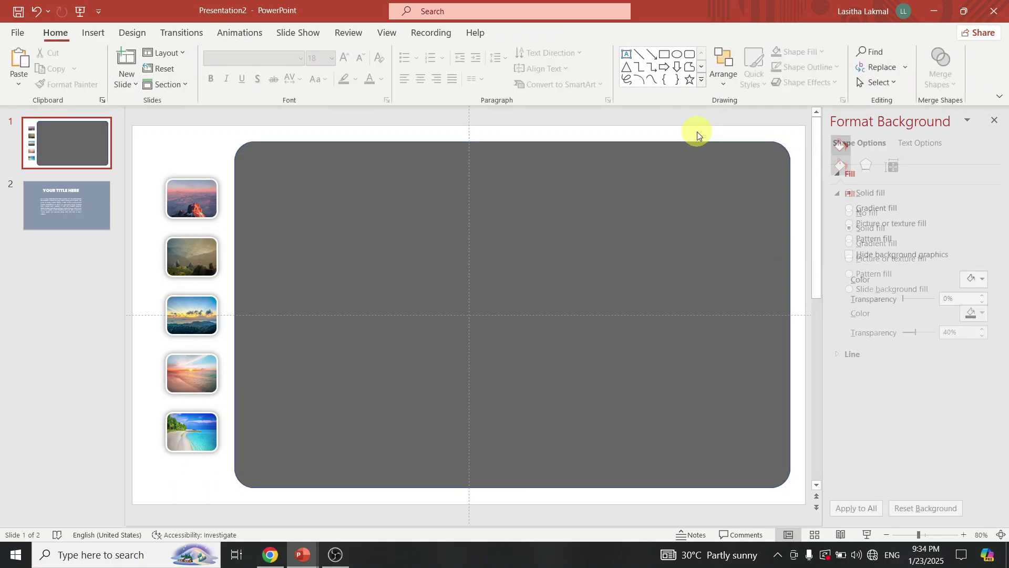
Copy the 'YOUR TITLE HERE' title and Lorem Ipsum body from slide 2 onto slide 1's panel.
left_click(93, 196)
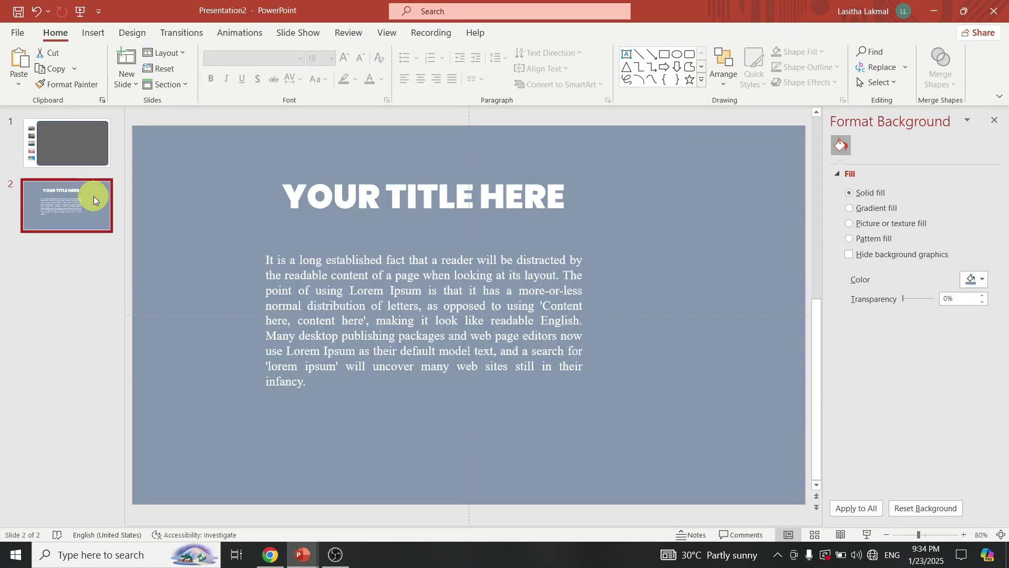
left_click(352, 197)
left_click(345, 255, "shift")
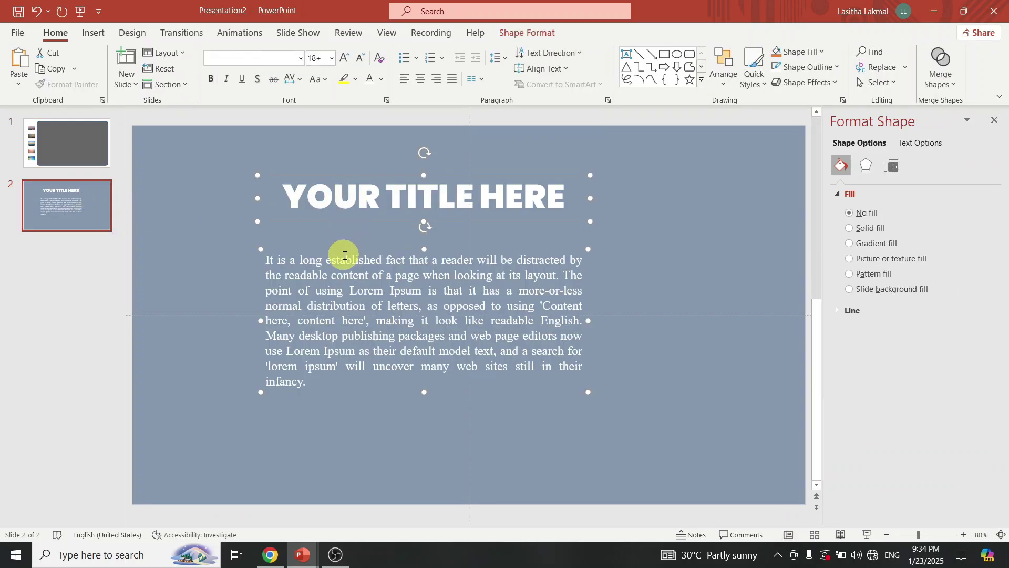
left_click(81, 146)
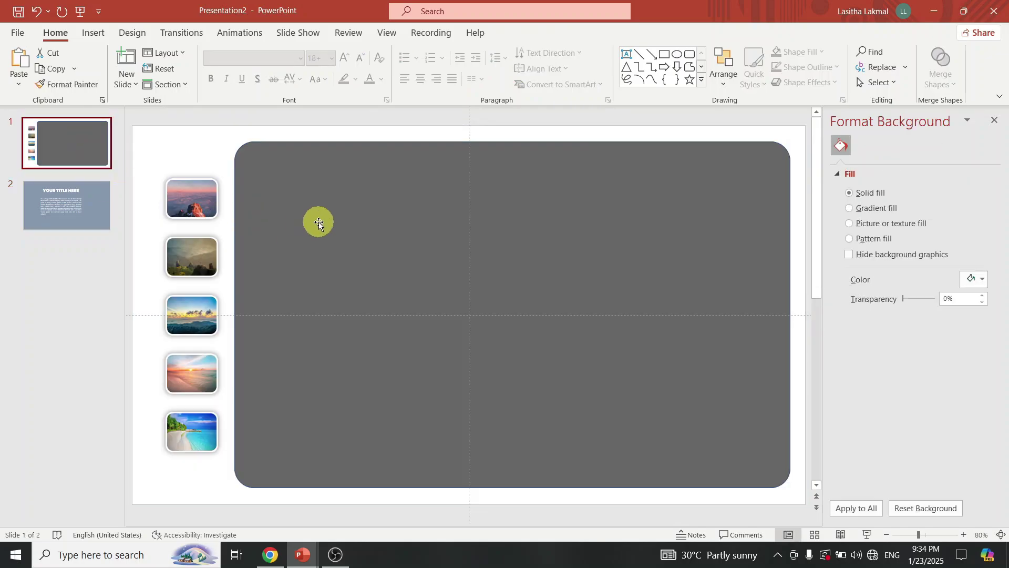
key("ctrl+v")
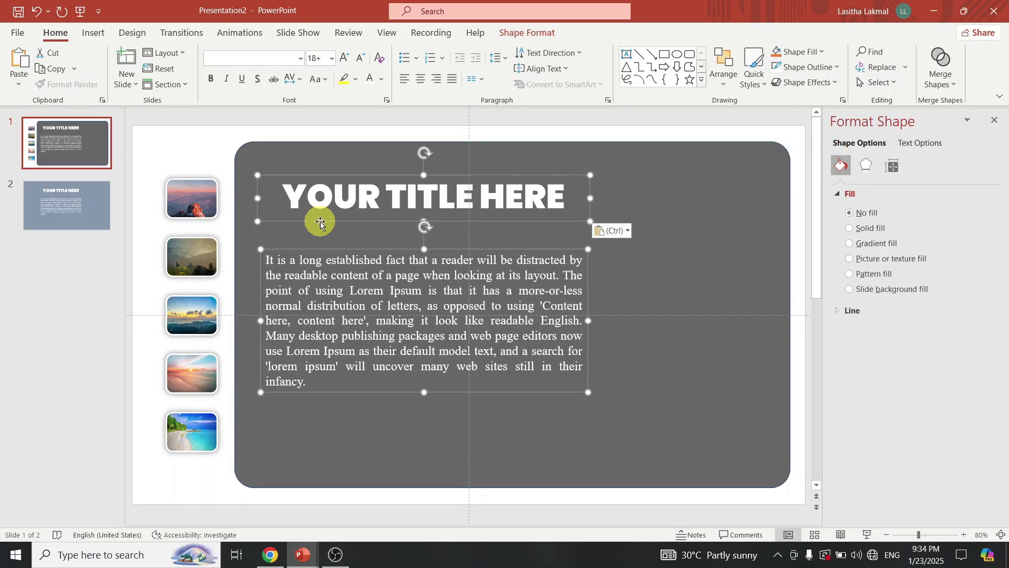
key("Left")
key("Left")
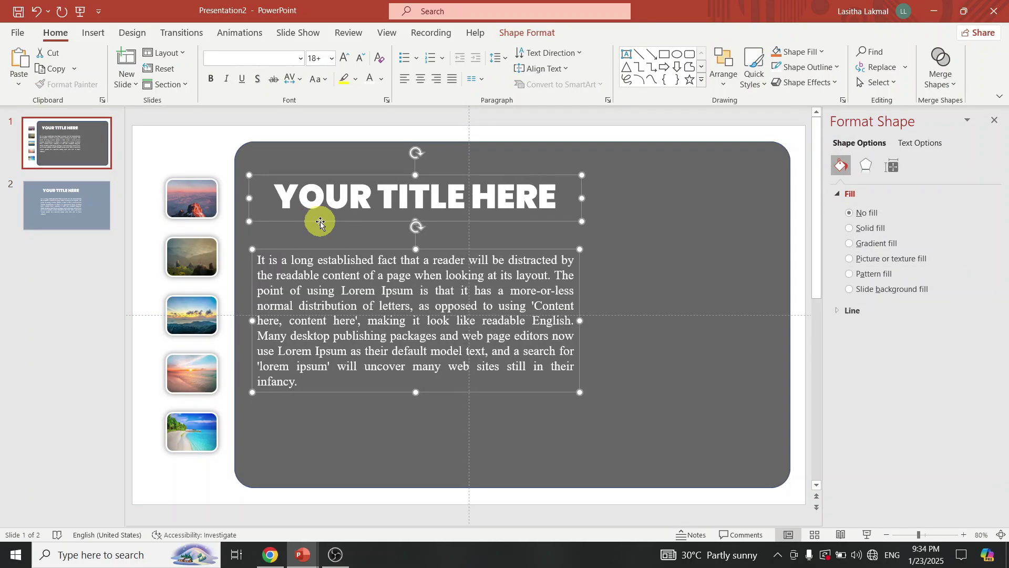
left_click(198, 140)
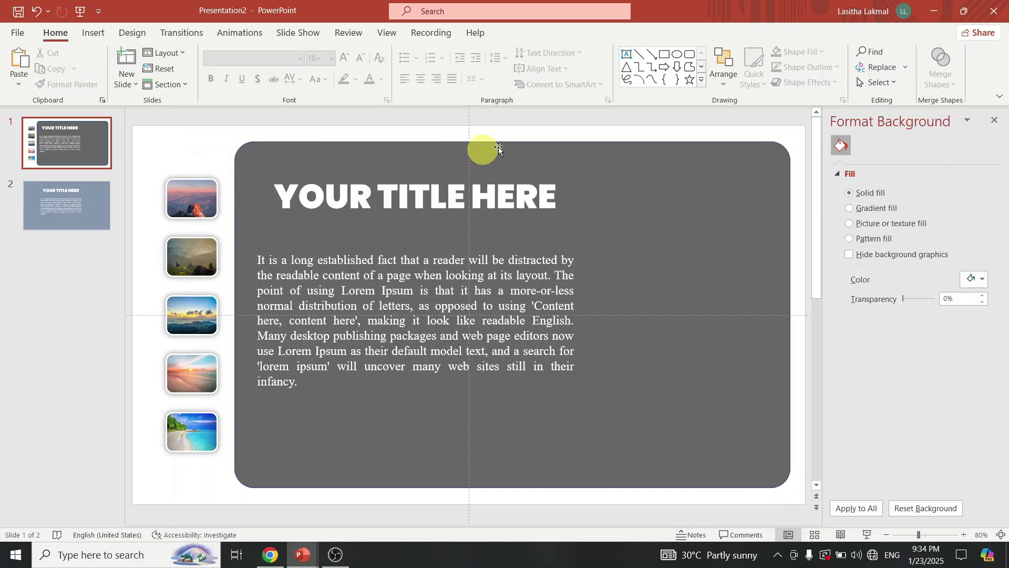
left_click(675, 62)
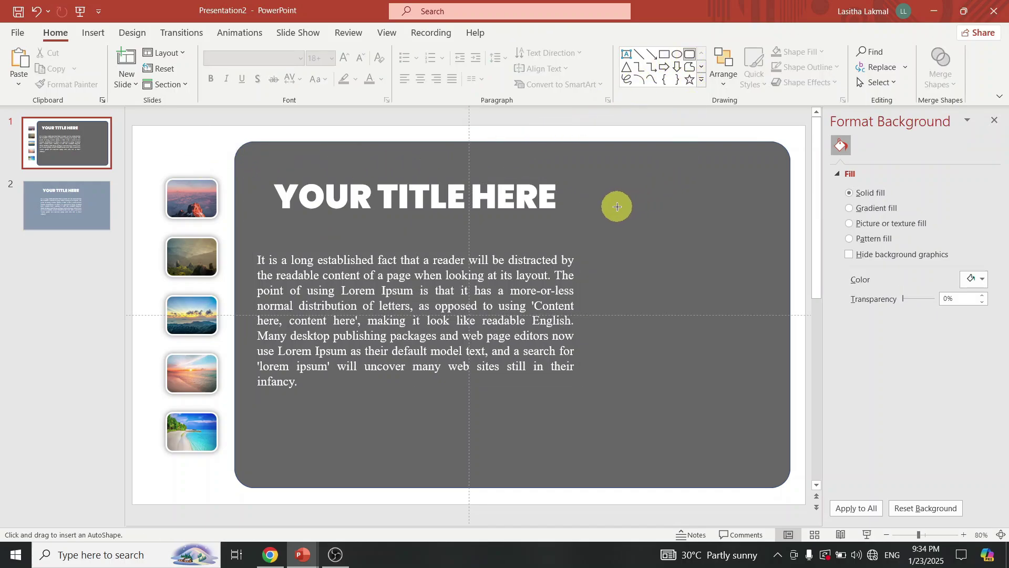
Draw a tall narrow 4.24" by 0.47" bar on the panel's right and copy it into a row.
left_click_drag(618, 207, 643, 421)
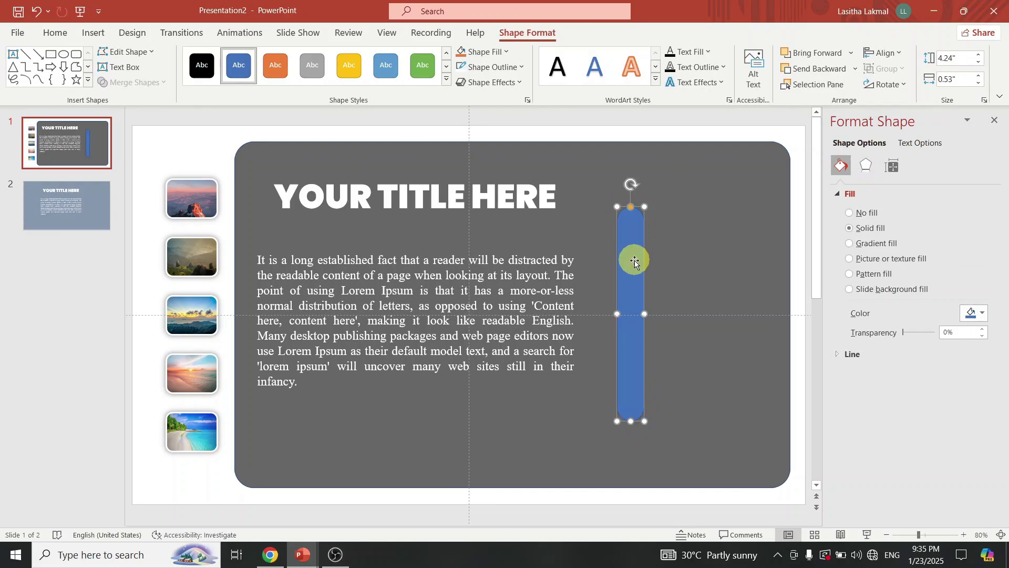
left_click_drag(635, 260, 621, 266)
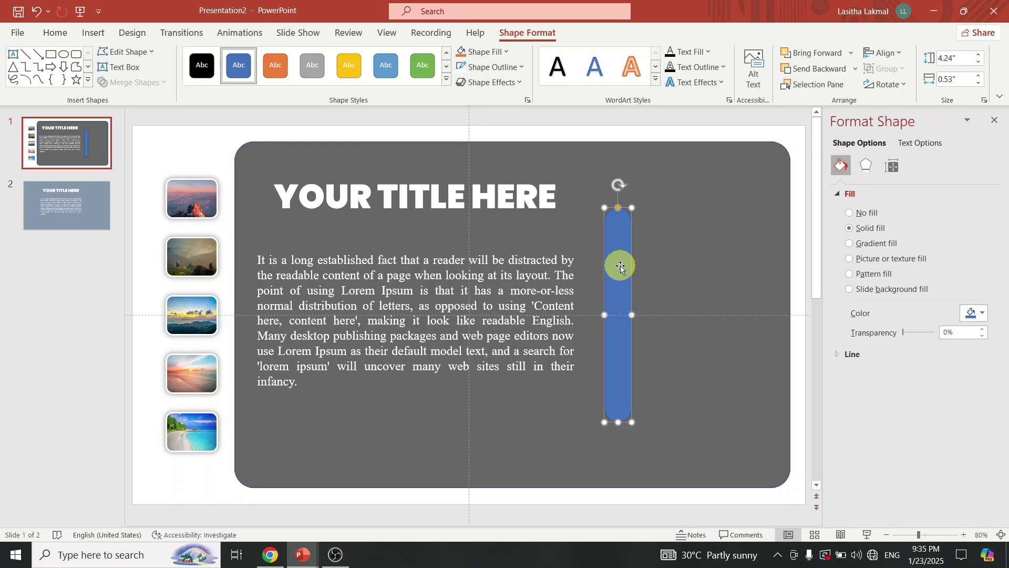
left_click_drag(632, 314, 628, 314)
left_click_drag(613, 279, 761, 262)
left_click(732, 257, "shift")
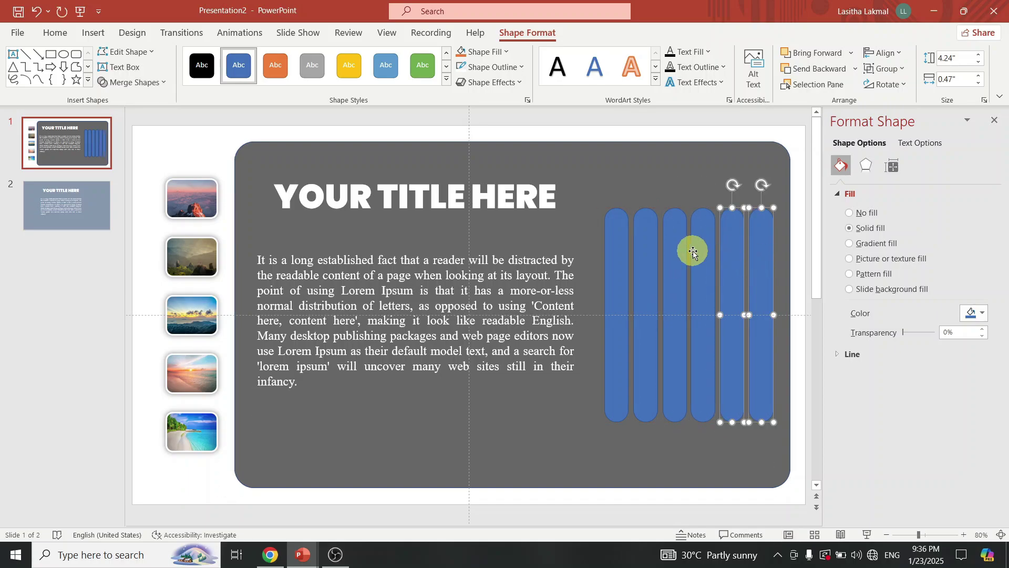
Select all six bars and shift them slightly left together.
left_click(694, 251, "shift")
left_click(673, 251, "shift")
left_click(648, 247, "shift")
left_click(610, 248, "shift")
key("Left")
key("Left")
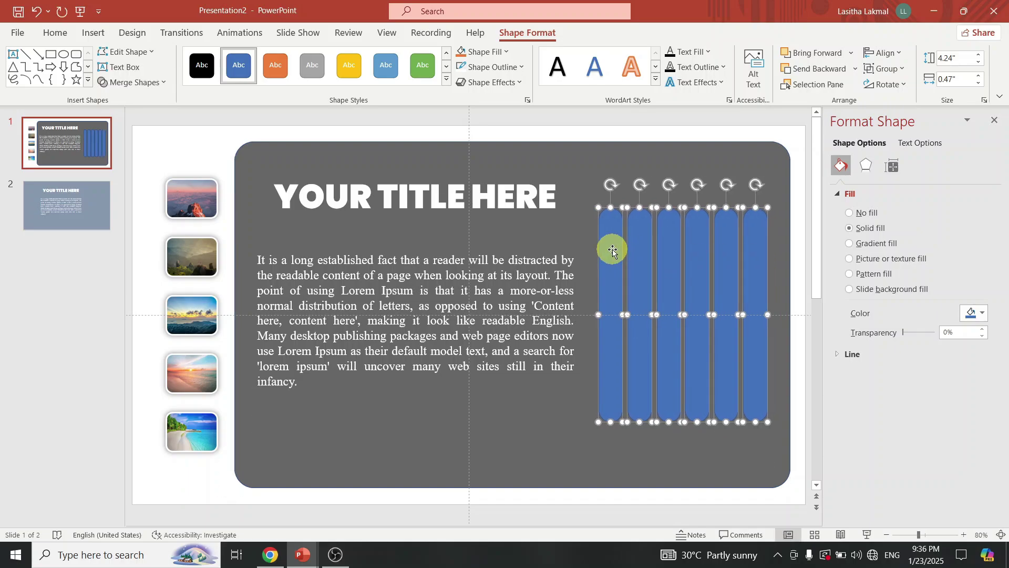
left_click(557, 136)
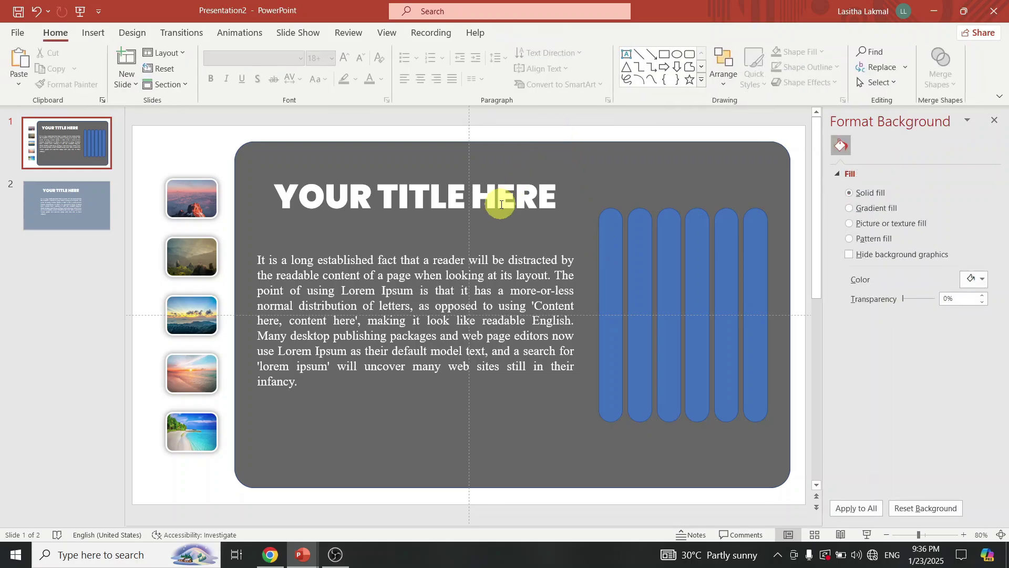
Select the title and body text boxes together, then deselect them.
left_click(501, 205)
left_click(512, 257, "shift")
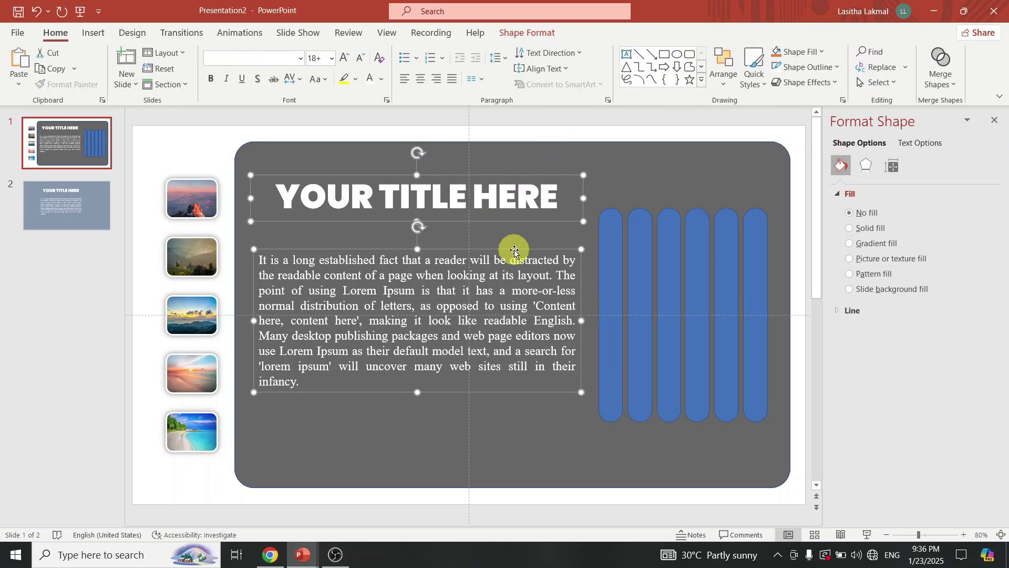
left_click(571, 126)
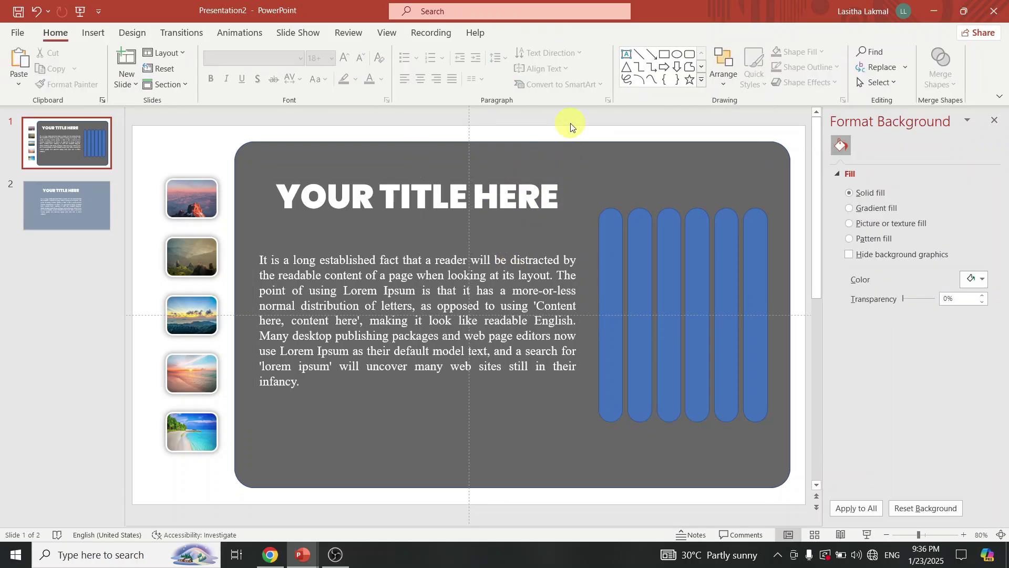
Fill slide 1's background with the sunset mountain photo as a picture fill.
right_click(200, 147)
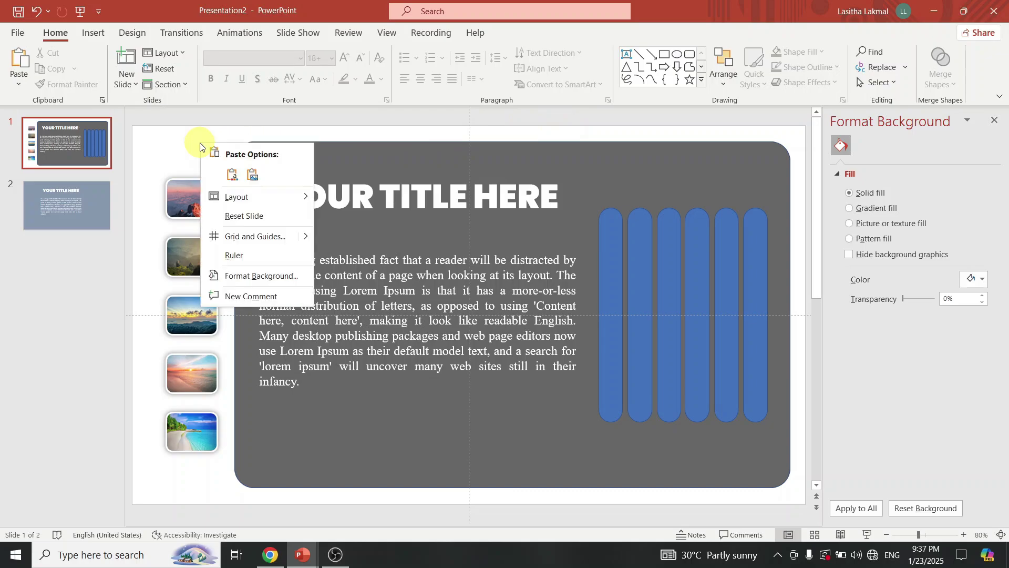
left_click(256, 276)
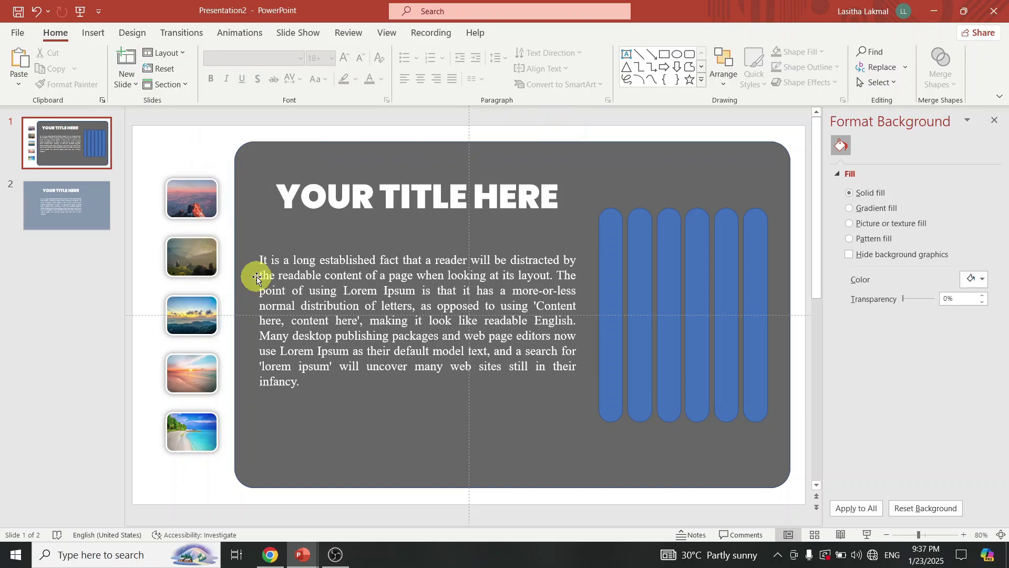
left_click(197, 204)
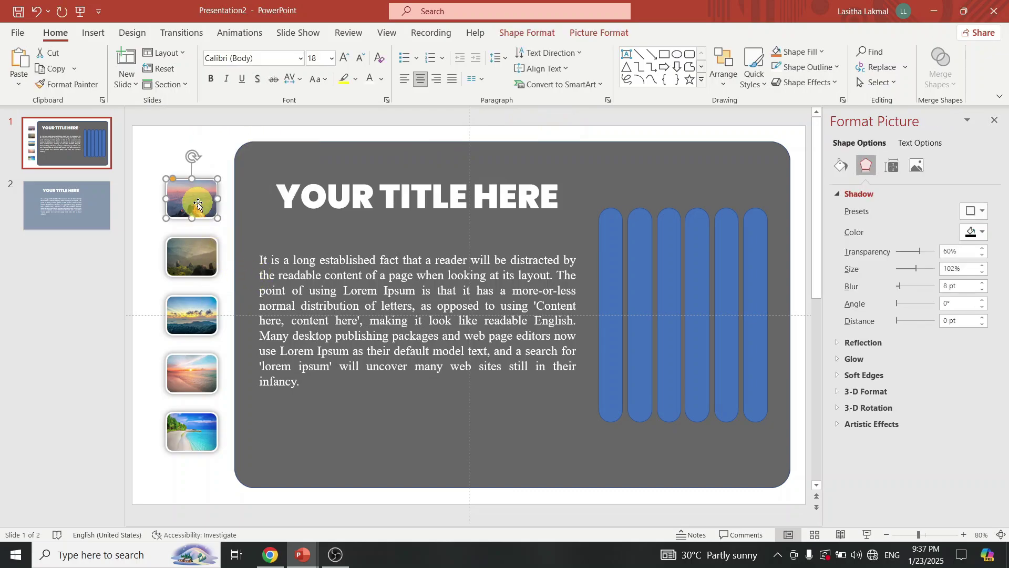
left_click(274, 134)
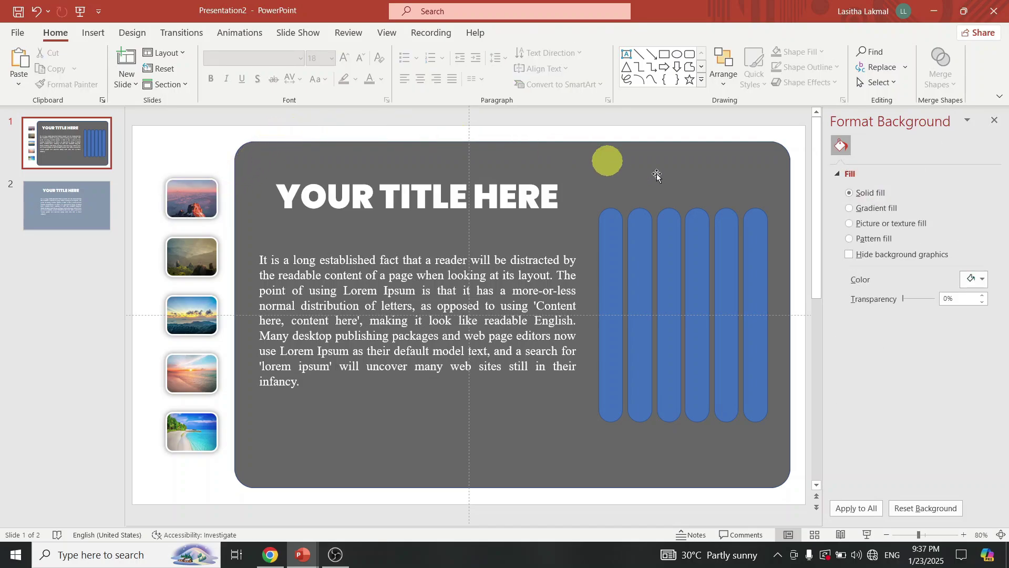
left_click(869, 225)
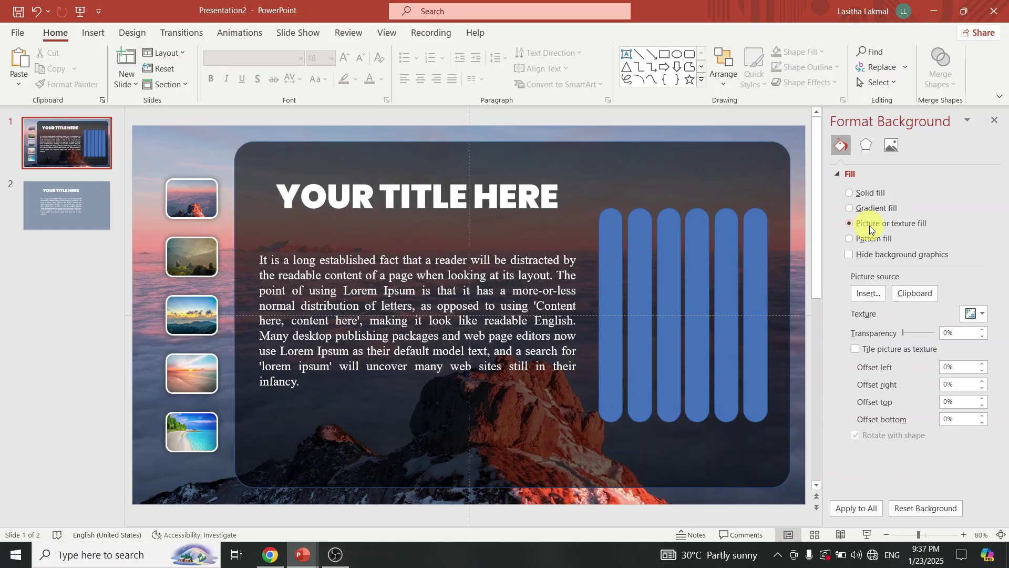
Remove the outline from the large dark panel.
left_click(737, 181)
left_click(808, 67)
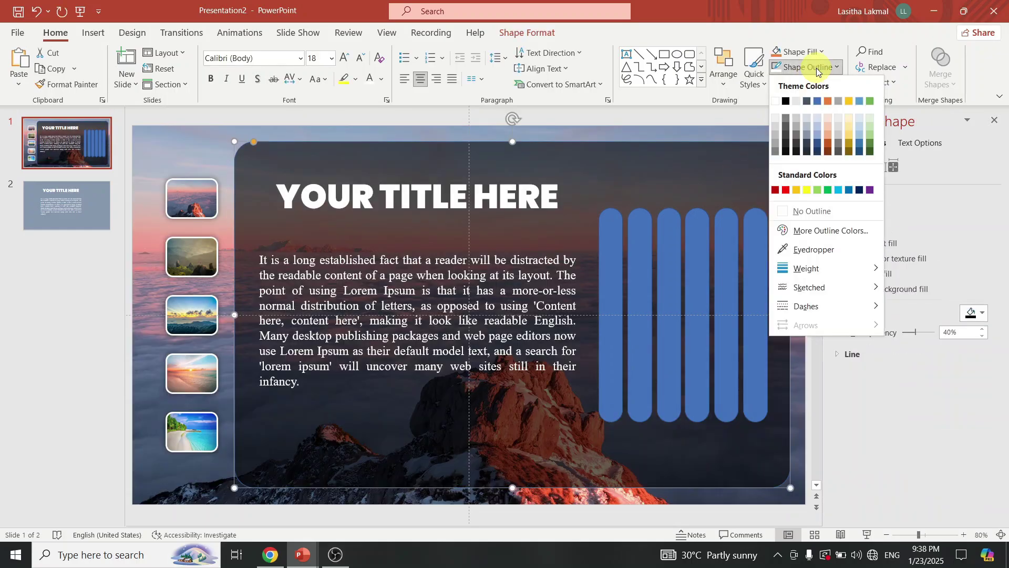
left_click(777, 212)
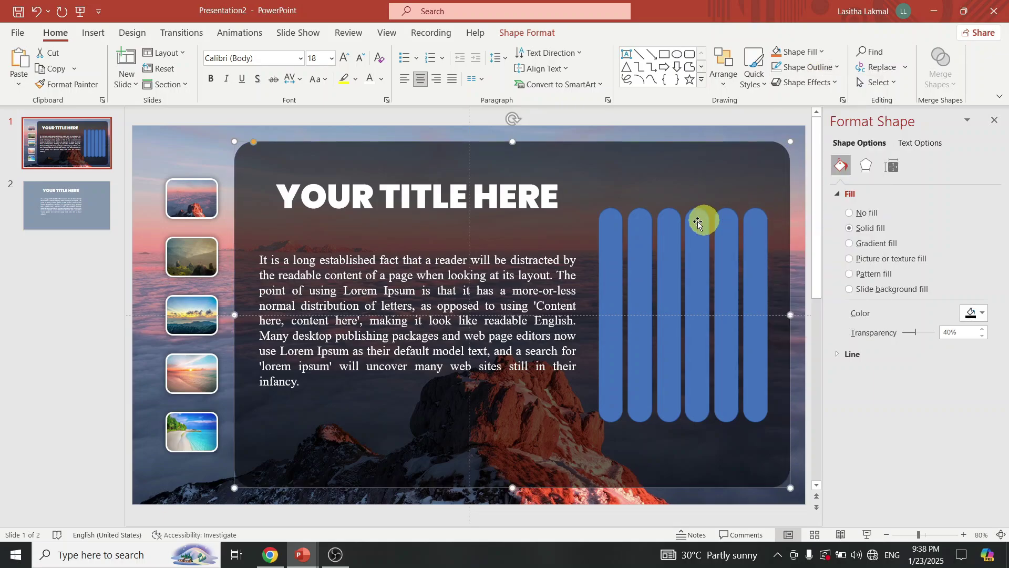
left_click(606, 238)
Select all six bars and give them a slide background fill.
left_click(635, 241, "shift")
left_click(664, 242, "shift")
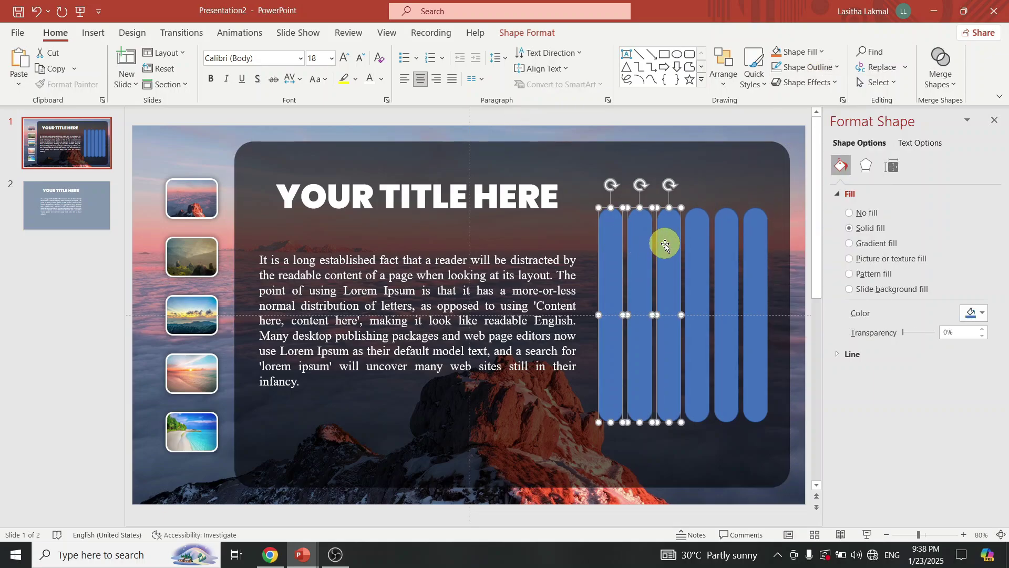
left_click(698, 242, "shift")
left_click(726, 245, "shift")
left_click(748, 246, "shift")
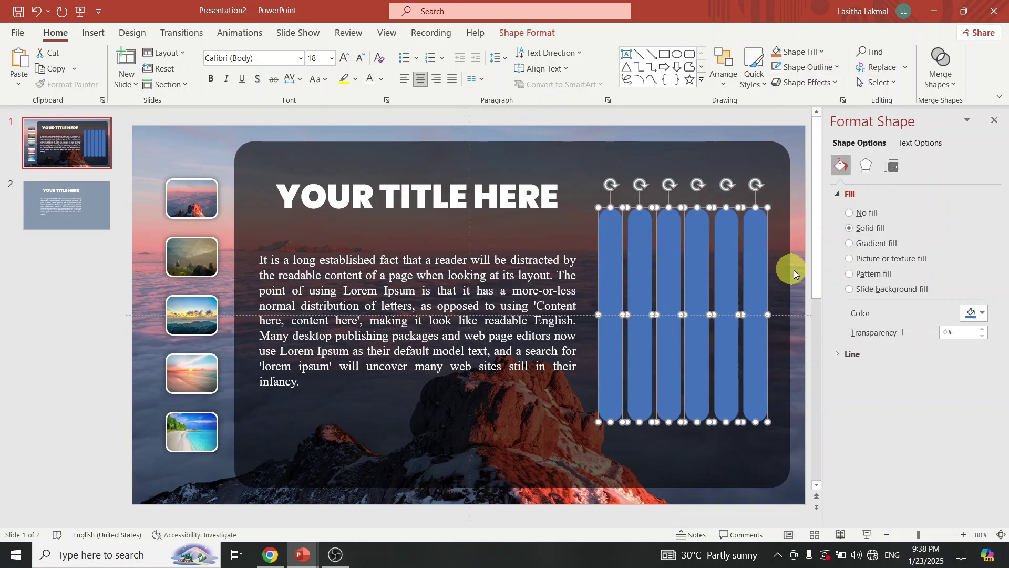
left_click(869, 291)
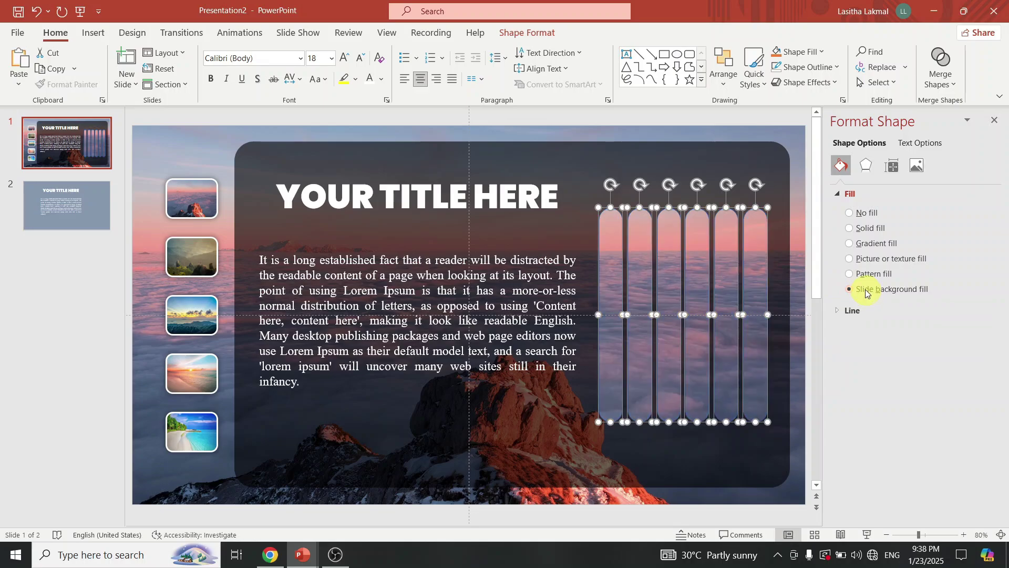
Give the bars a centred outer shadow with 41 pt blur and no outline.
left_click(868, 166)
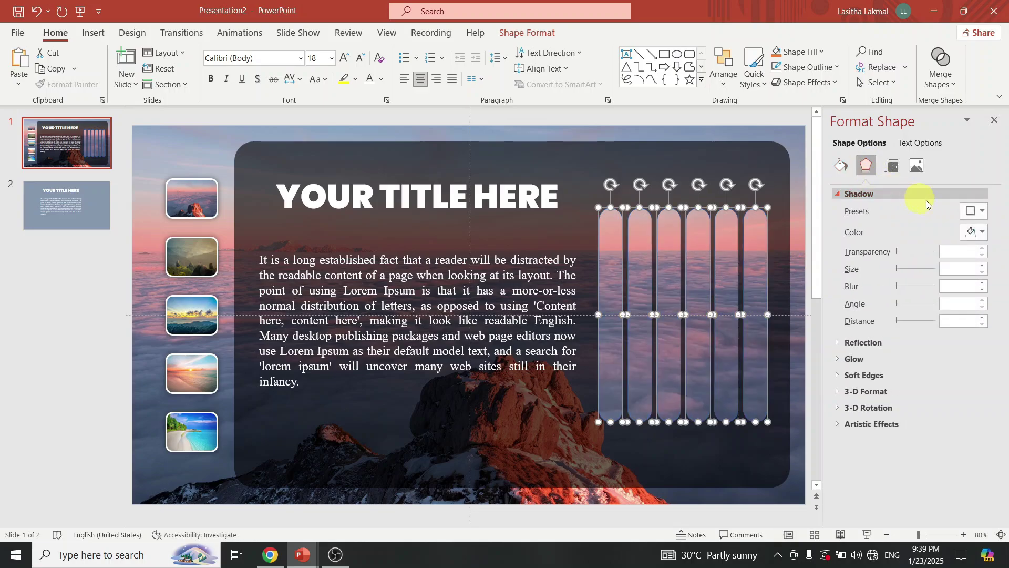
left_click(983, 210)
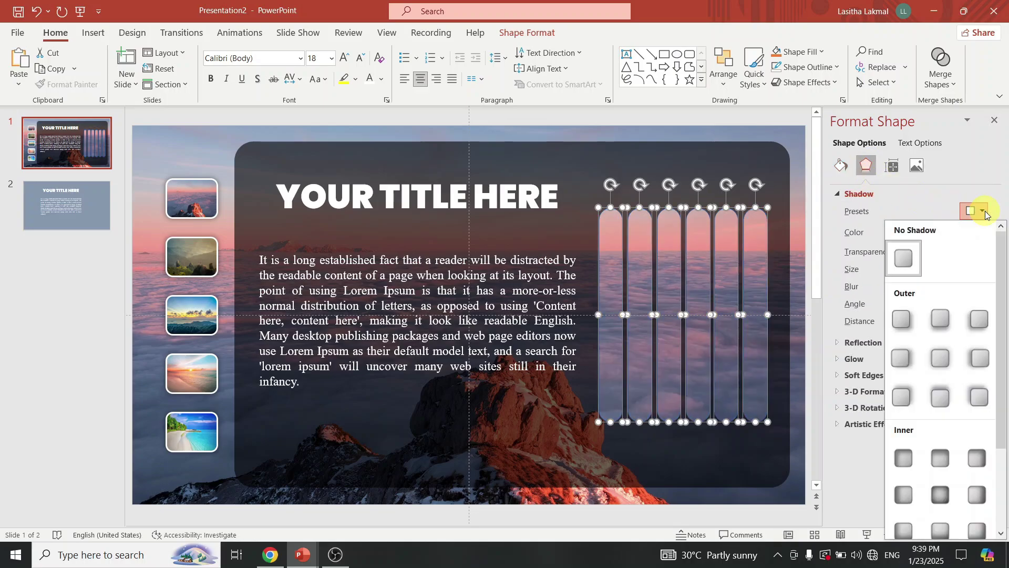
left_click(944, 357)
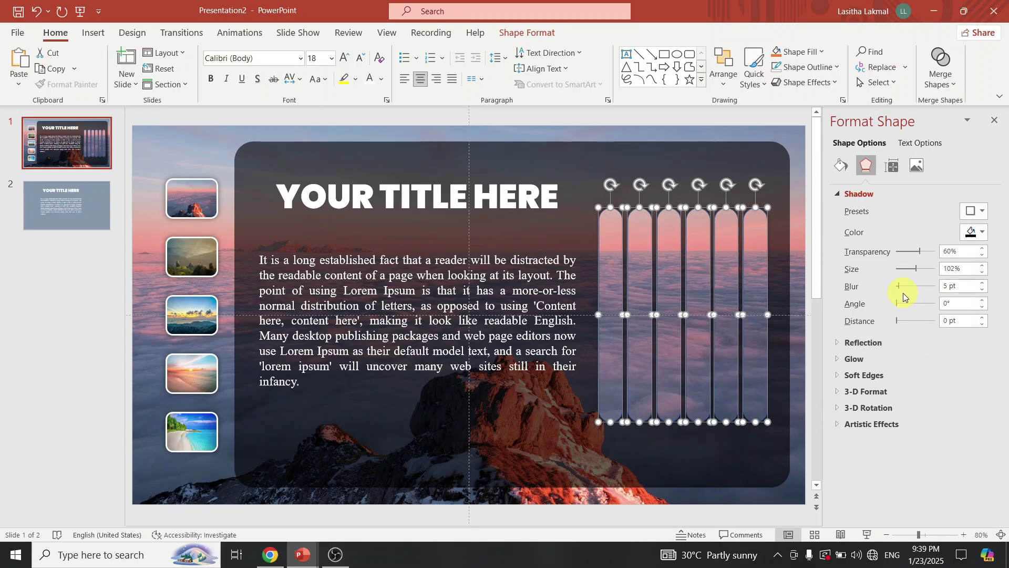
left_click_drag(899, 285, 912, 285)
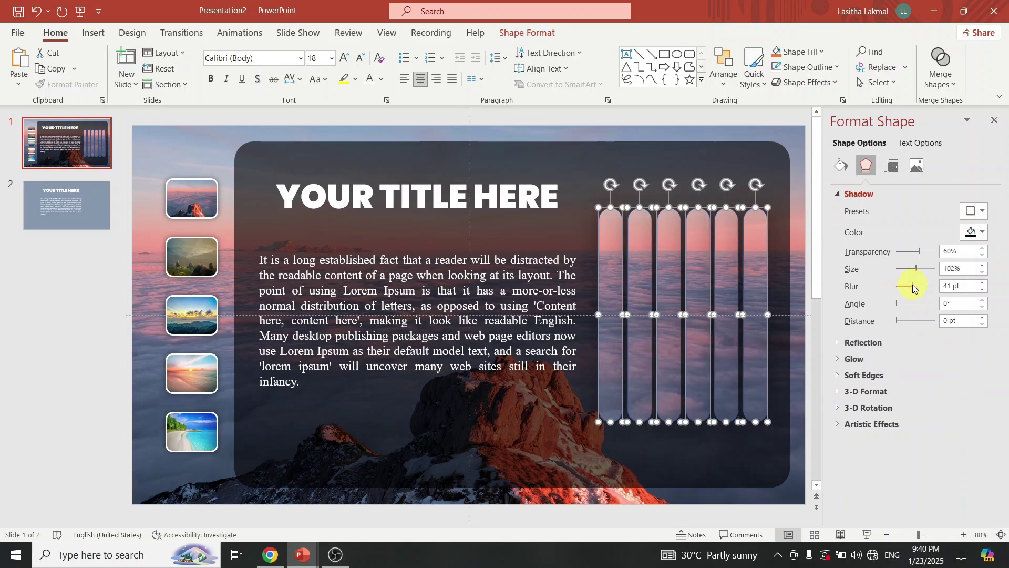
left_click(835, 70)
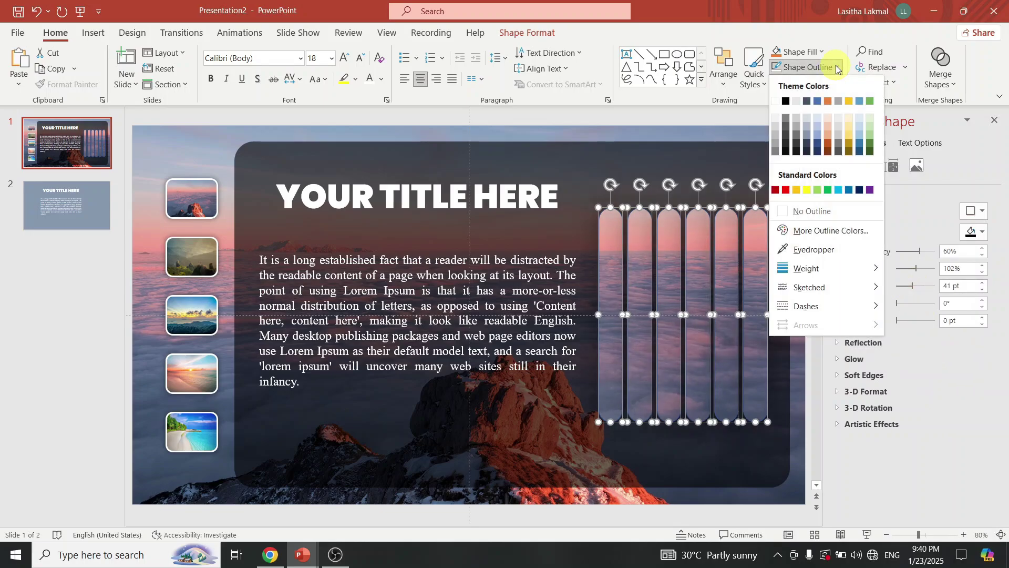
left_click(788, 211)
Give the dark panel an opaque inner shadow with 94 pt blur and 200 pt distance.
left_click(756, 147)
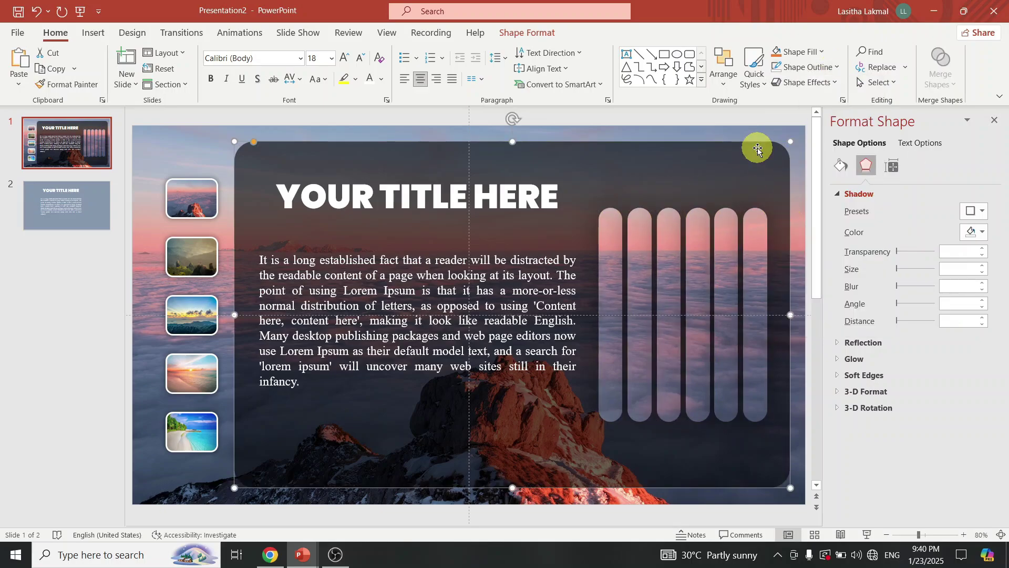
left_click(981, 209)
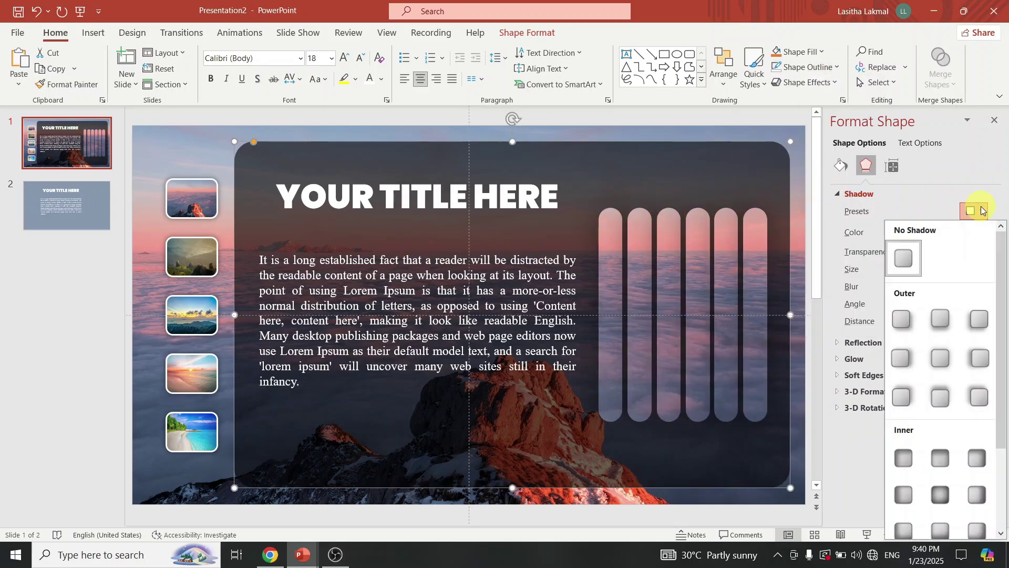
left_click(976, 494)
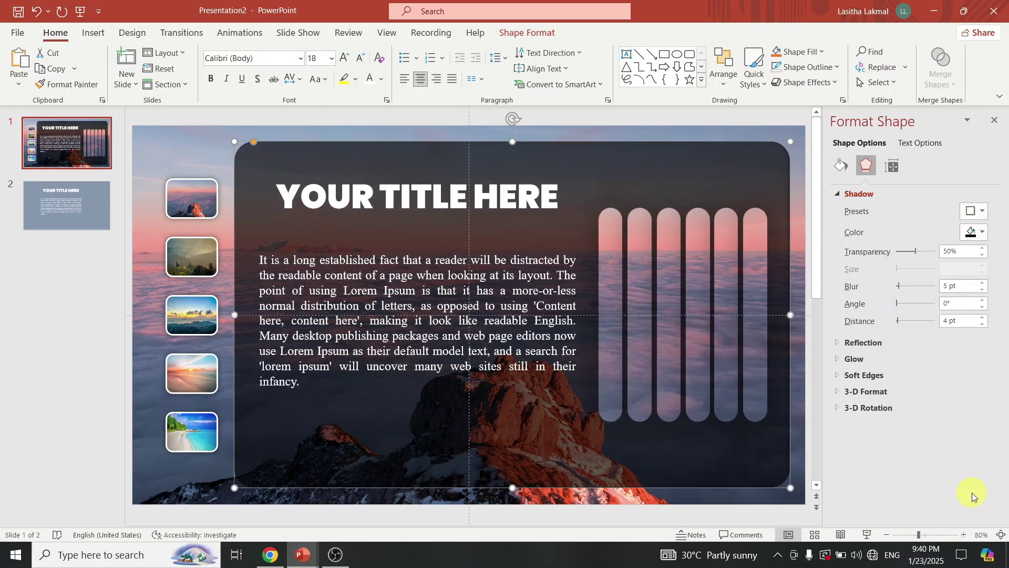
left_click_drag(914, 251, 916, 285)
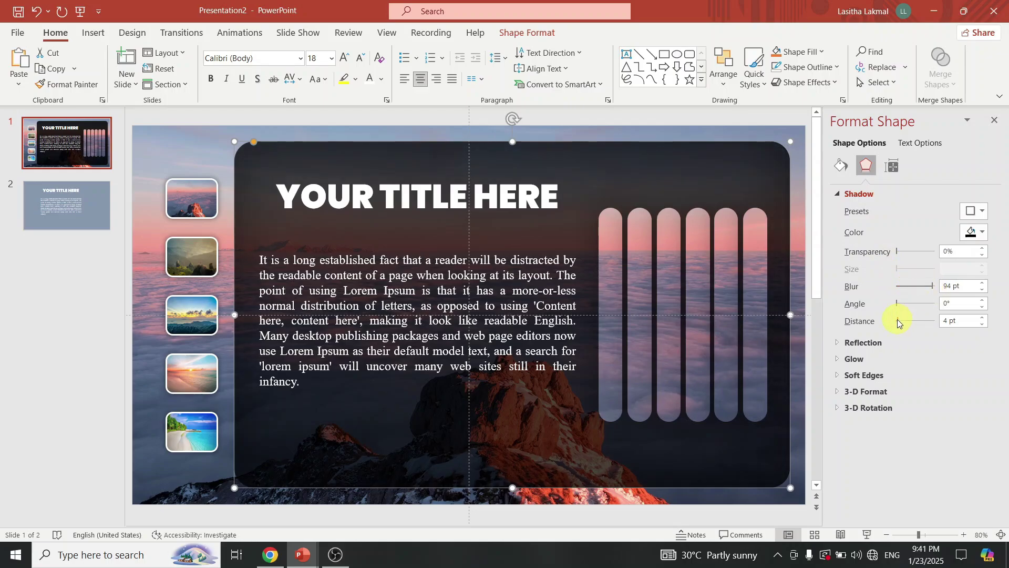
left_click_drag(897, 321, 933, 323)
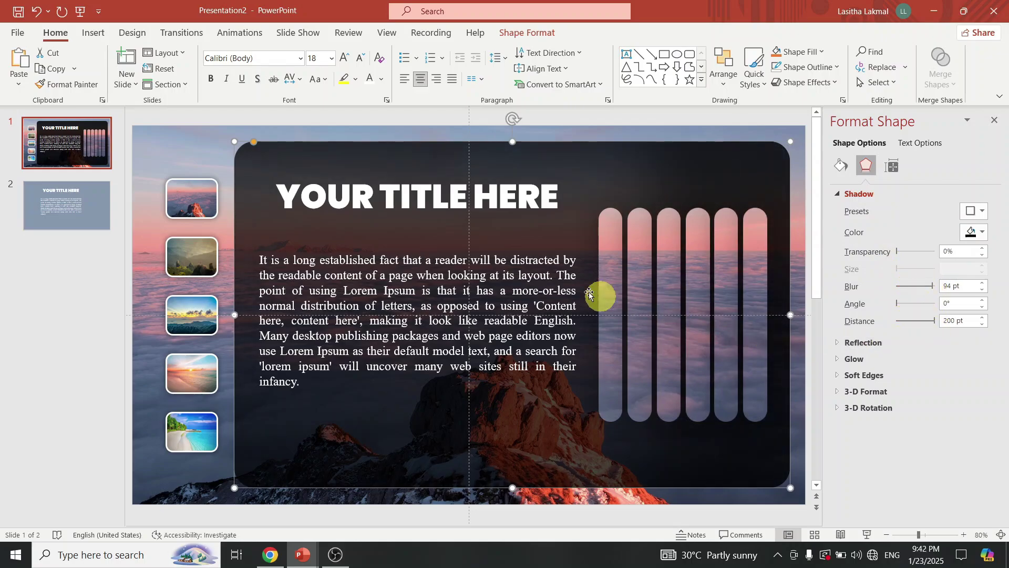
left_click(193, 152)
Add four Blank layout slides after slide 1.
left_click(86, 175)
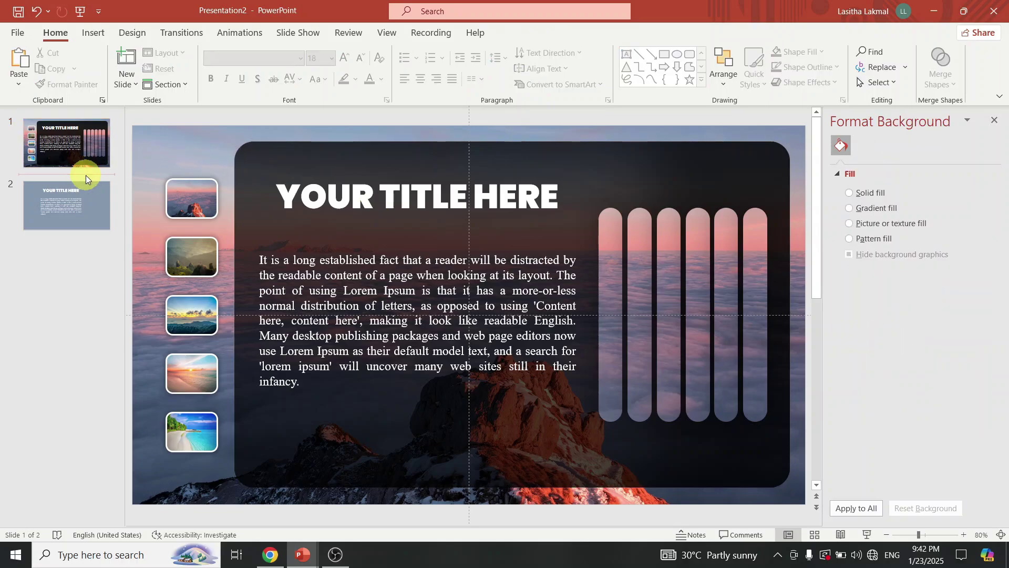
left_click(137, 81)
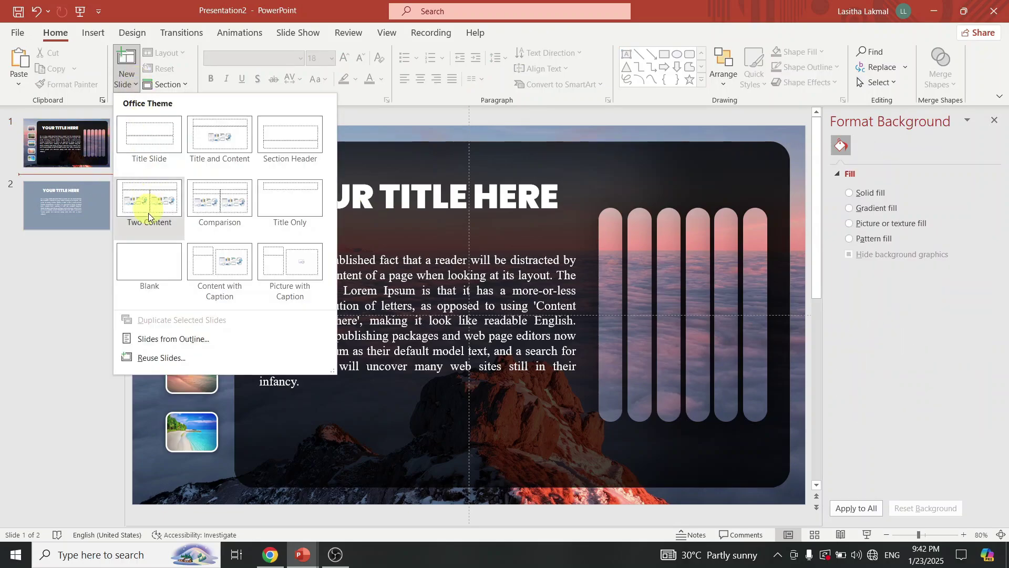
left_click(149, 260)
left_click(131, 84)
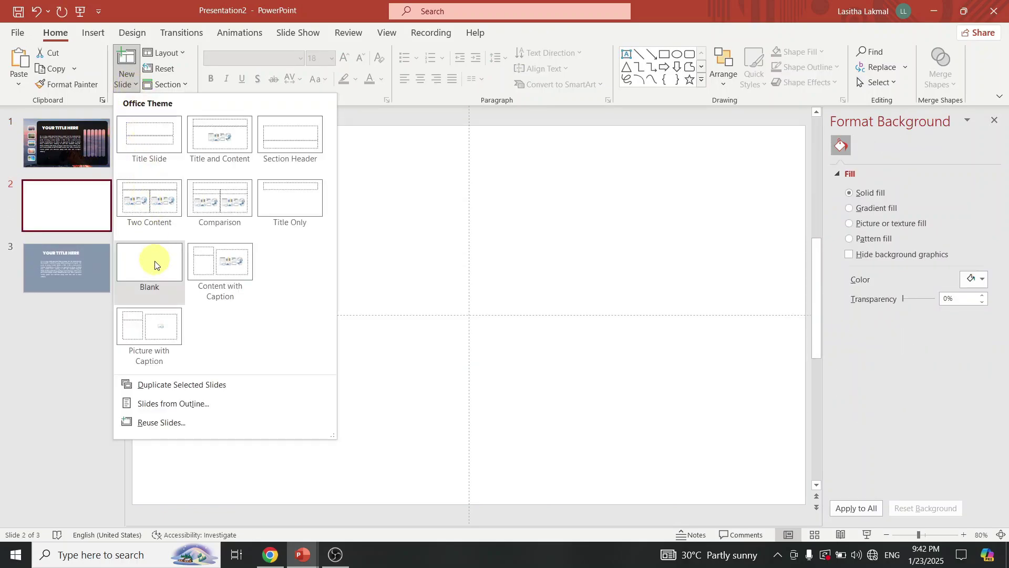
left_click(152, 263)
left_click(129, 84)
left_click(153, 261)
left_click(125, 78)
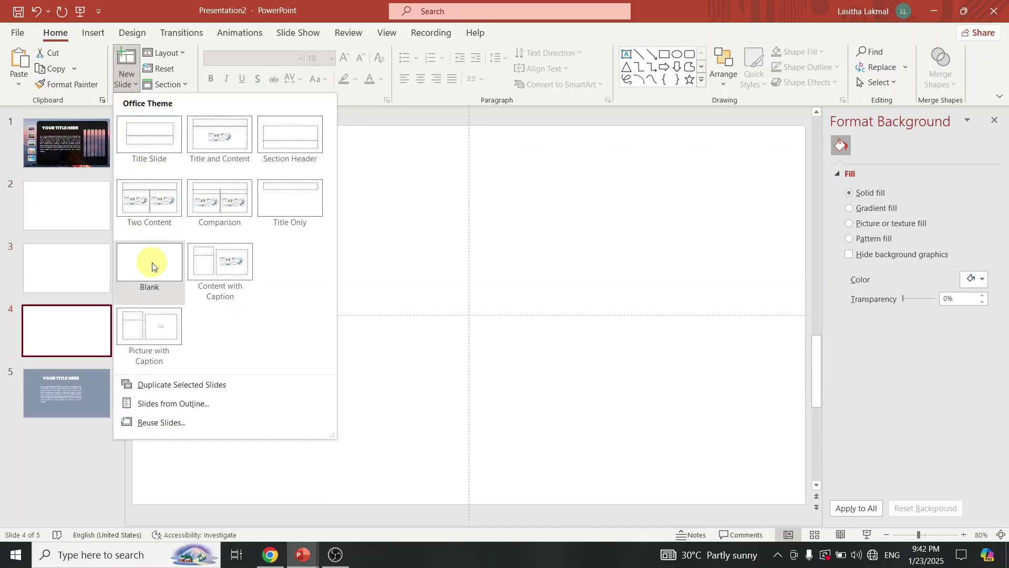
left_click(153, 263)
Copy all of slide 1's objects and paste them onto blank slides 2, 3, 4 and 5.
left_click(81, 141)
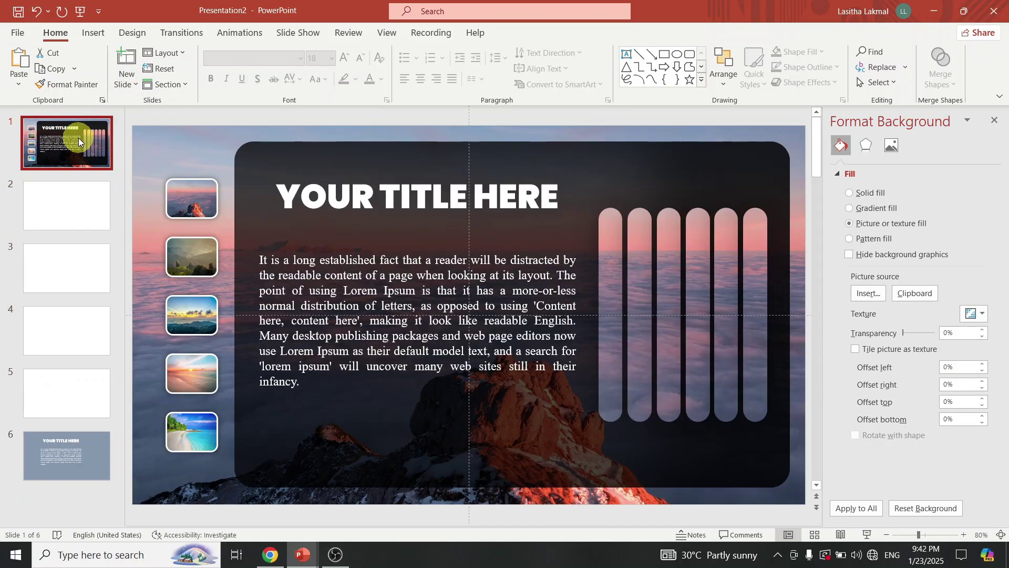
left_click(183, 190)
key("ctrl+a")
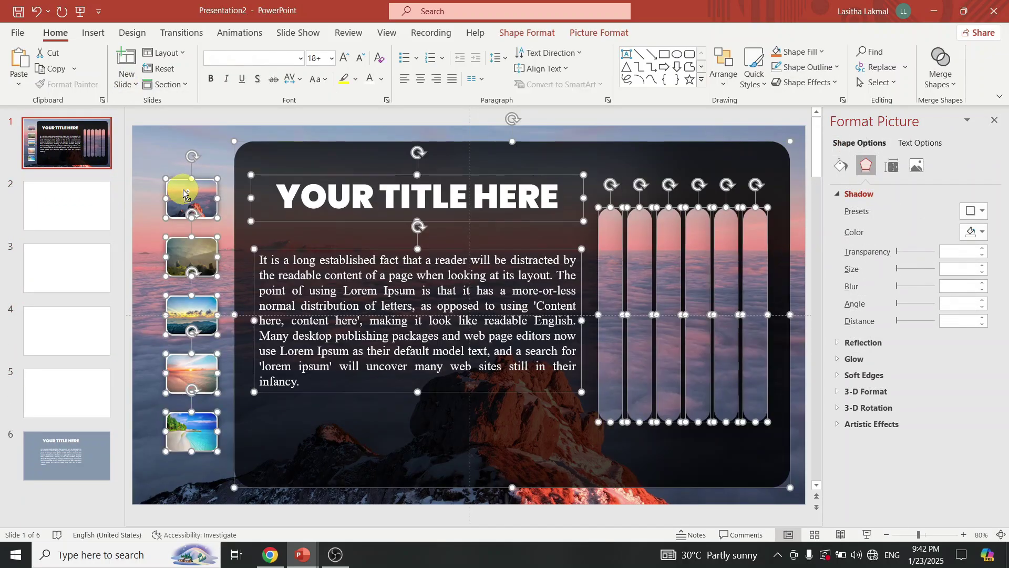
left_click(94, 209)
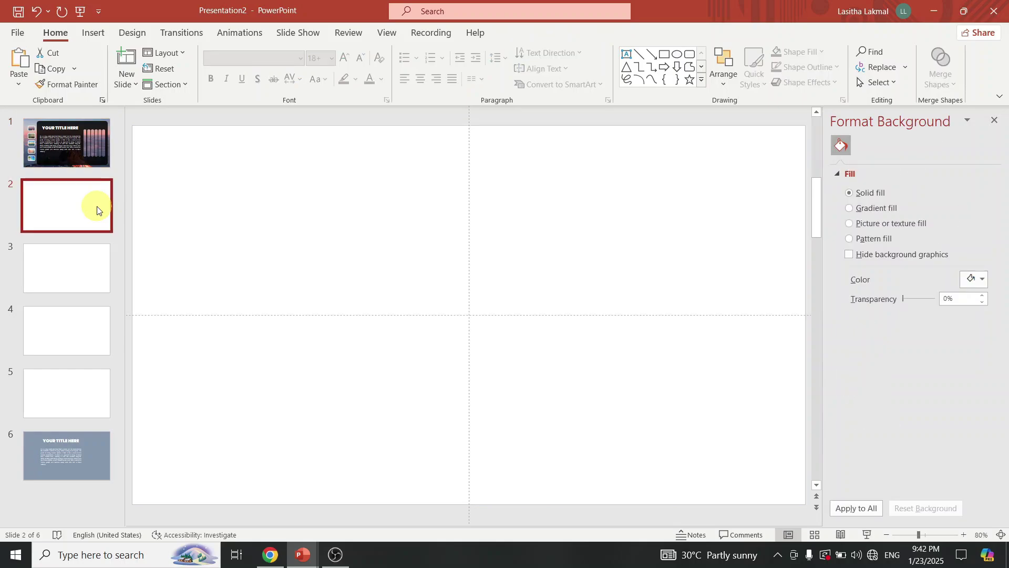
key("ctrl+v")
left_click(88, 276)
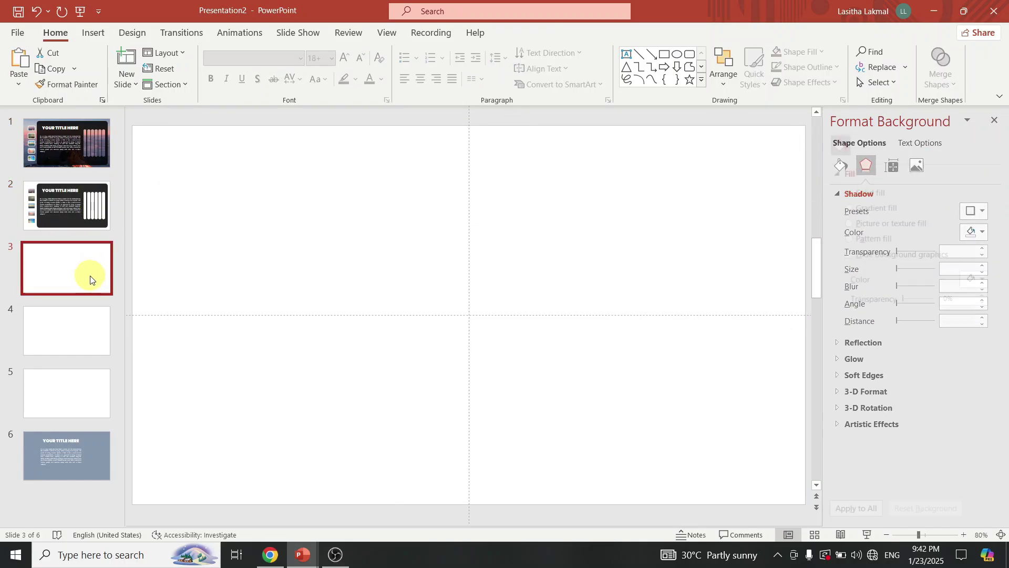
key("ctrl+v")
left_click(74, 342)
key("ctrl+v")
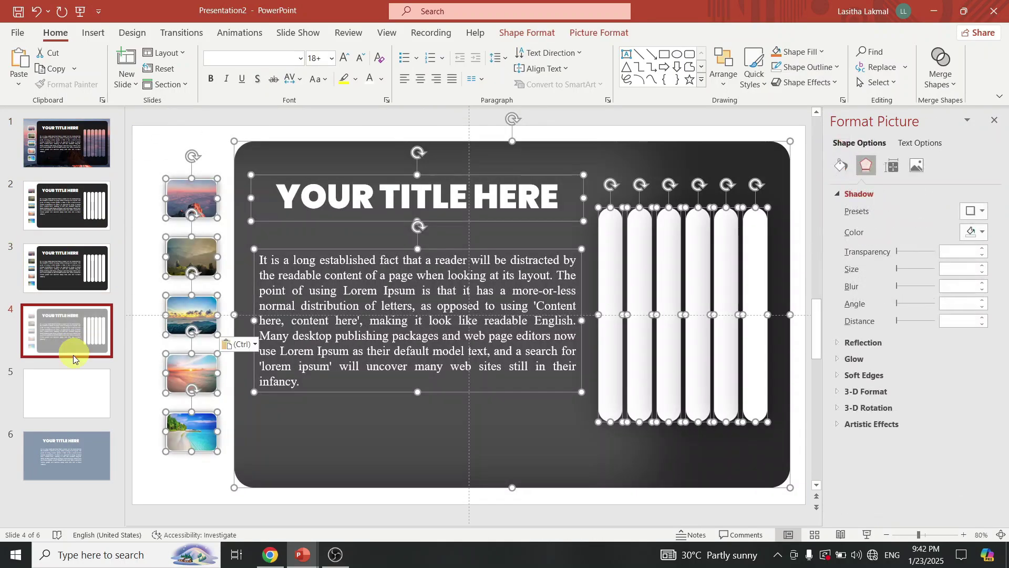
left_click(67, 390)
key("ctrl+v")
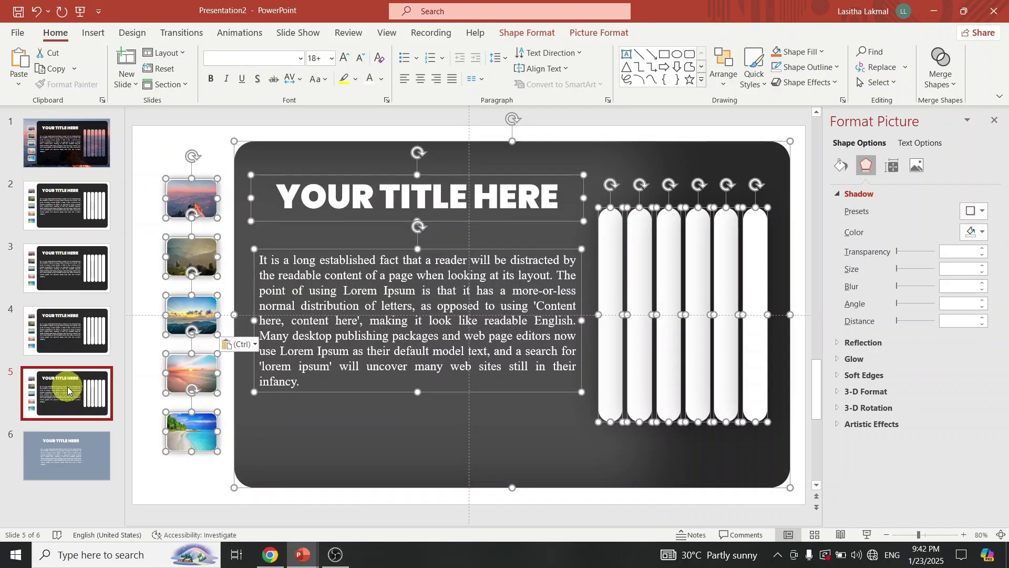
left_click(80, 213)
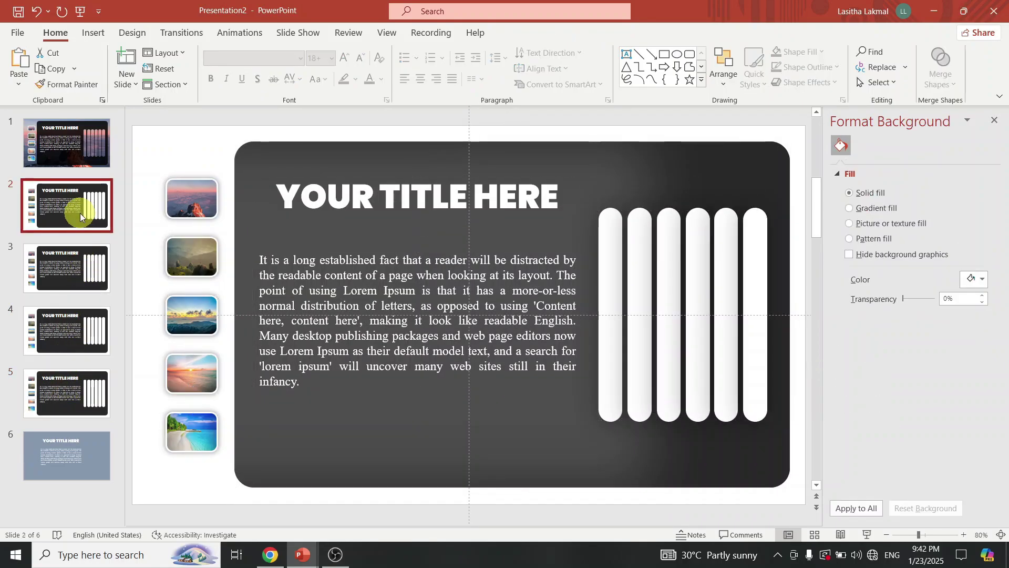
Fill the backgrounds of slides 2 and 3 with their second and third thumbnail photos.
left_click(181, 254)
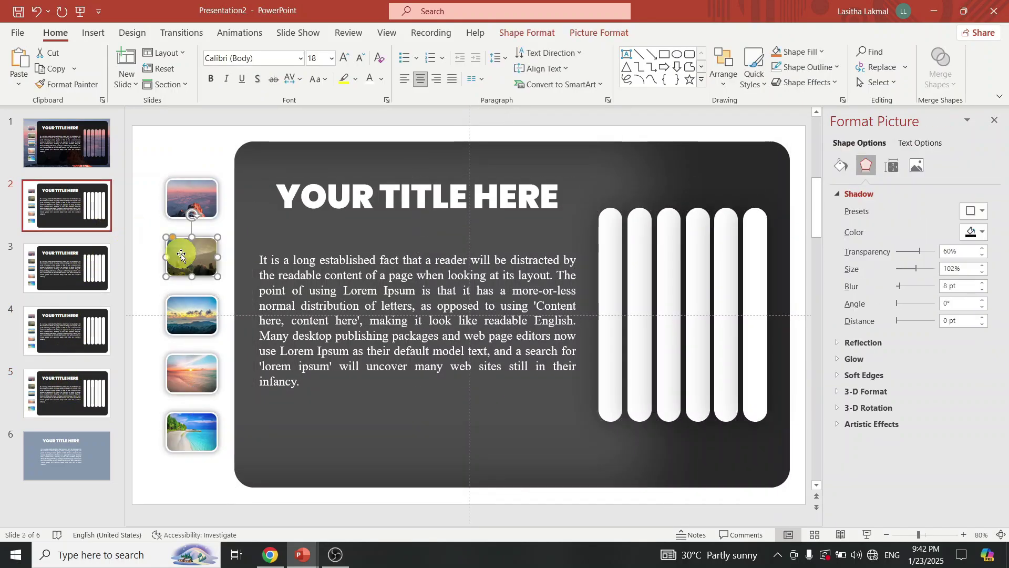
left_click(193, 152)
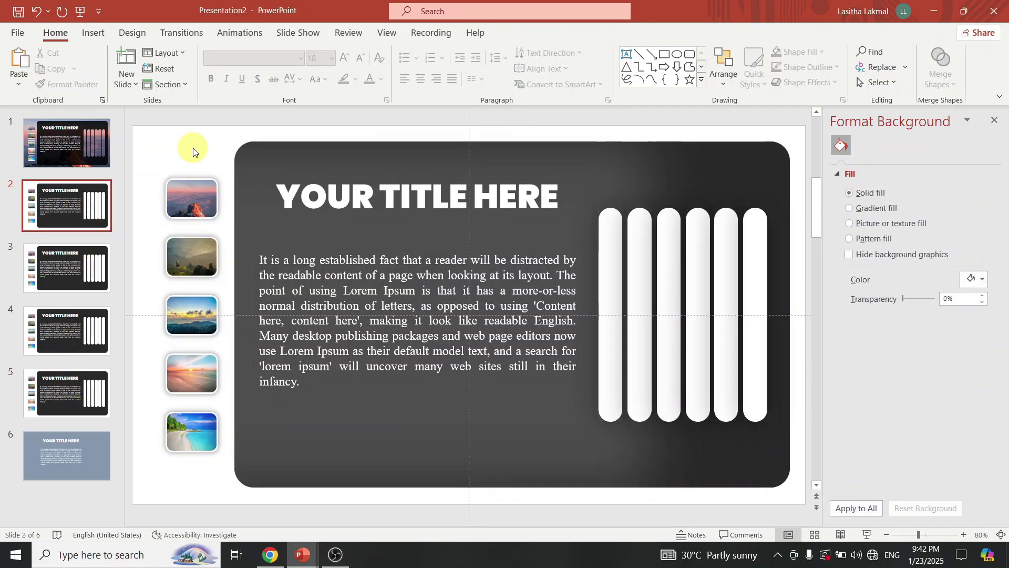
left_click(866, 223)
left_click(59, 259)
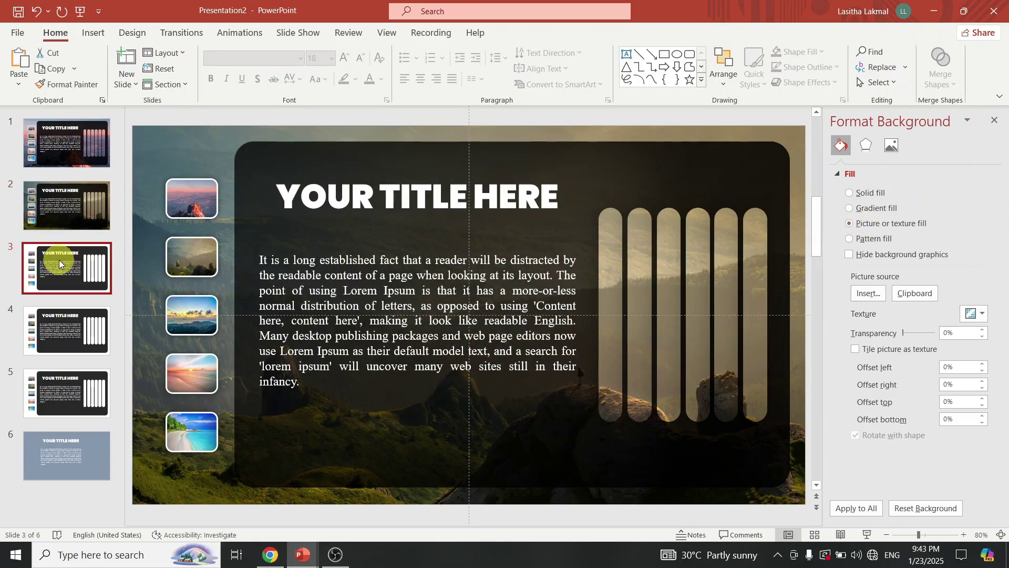
left_click(178, 313)
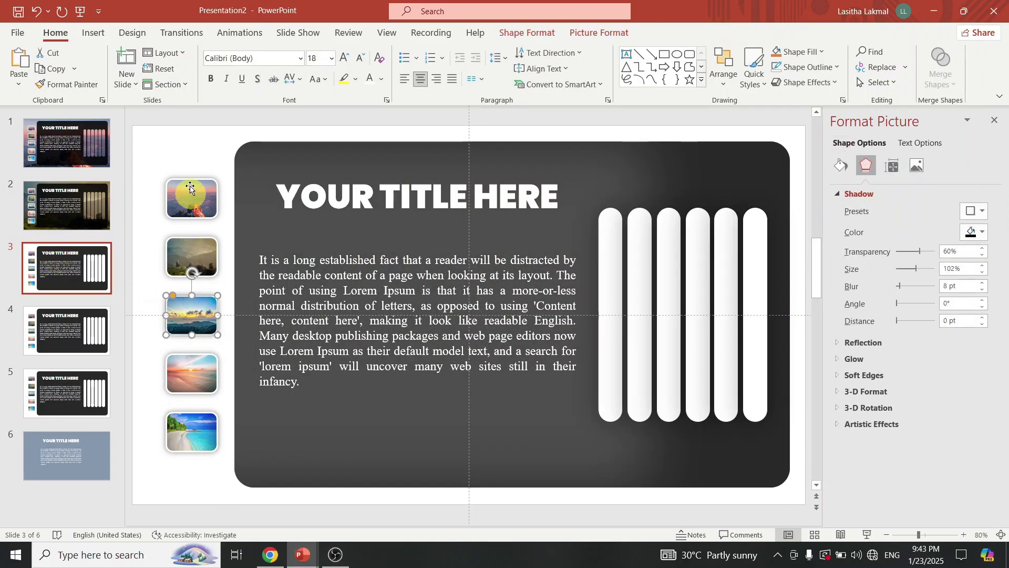
left_click(190, 152)
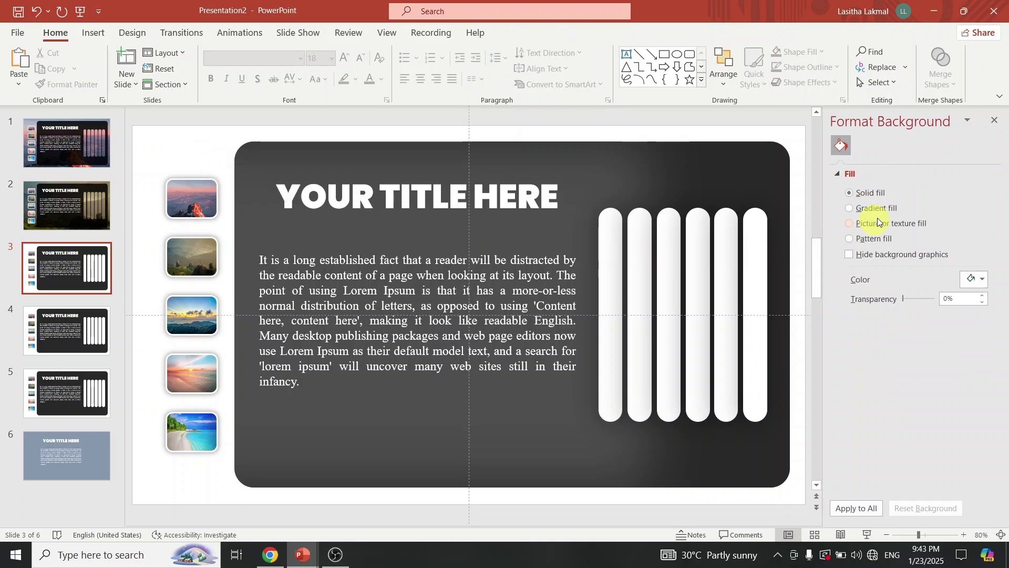
left_click(884, 224)
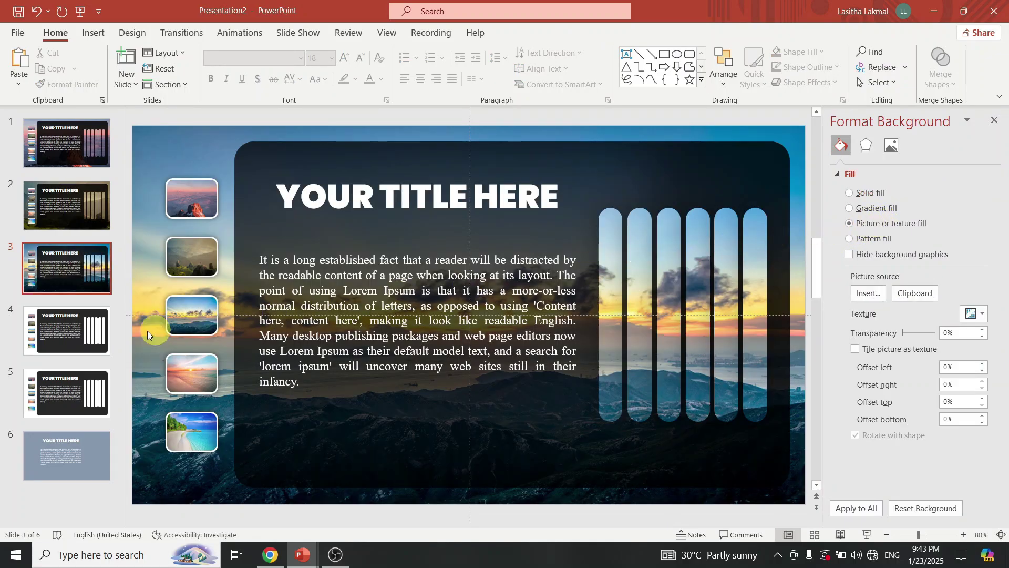
Fill slide 4's background with its sunset beach thumbnail and slide 5's with its bottom beach photo.
left_click(83, 335)
left_click(182, 373)
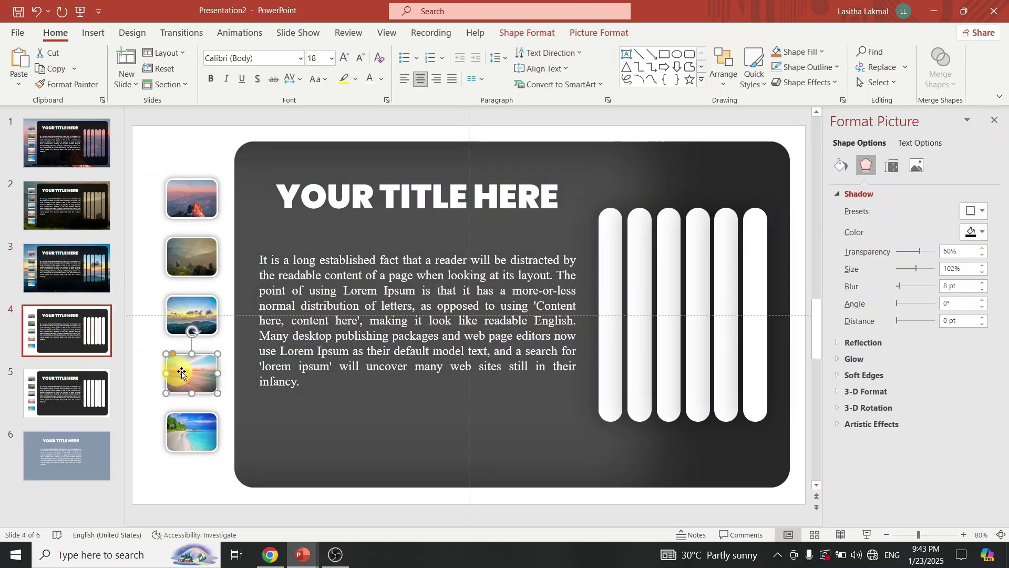
left_click(202, 152)
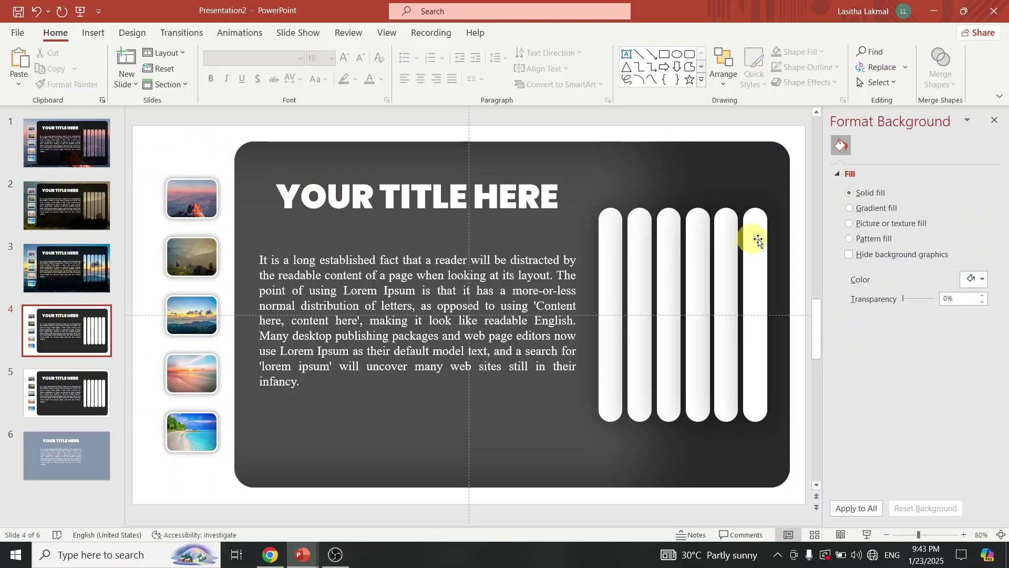
left_click(880, 225)
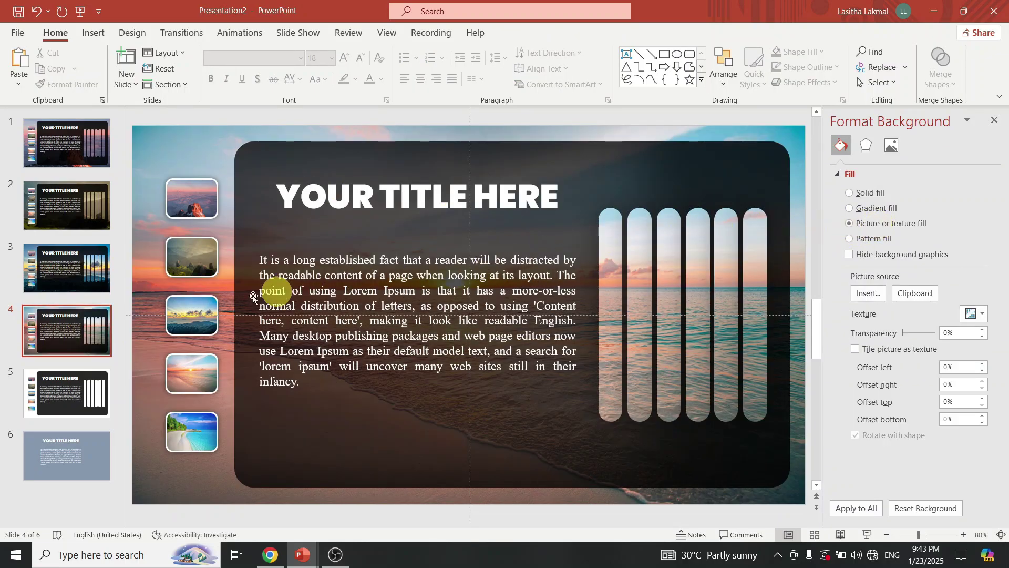
left_click(69, 384)
left_click(194, 433)
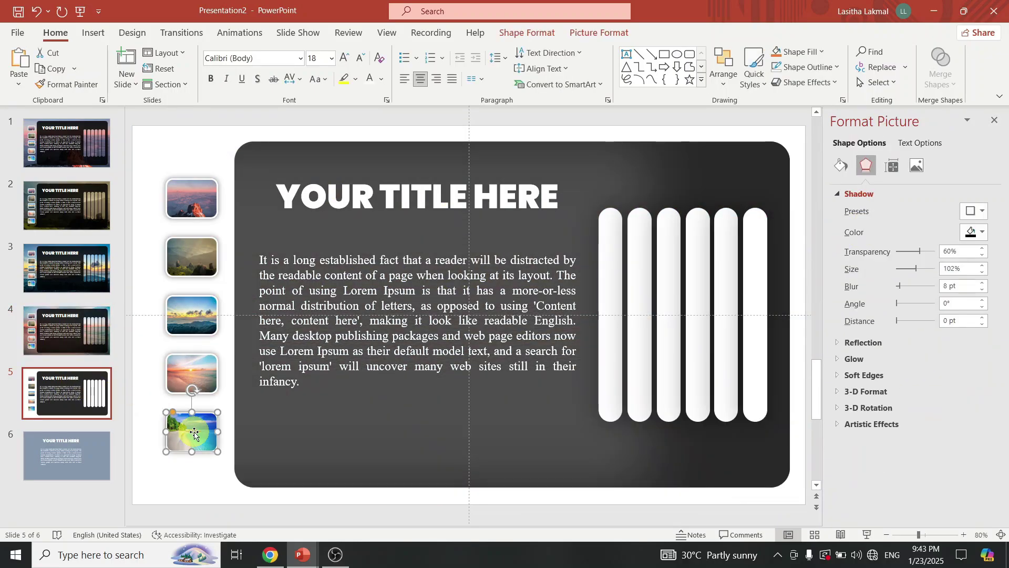
left_click(197, 154)
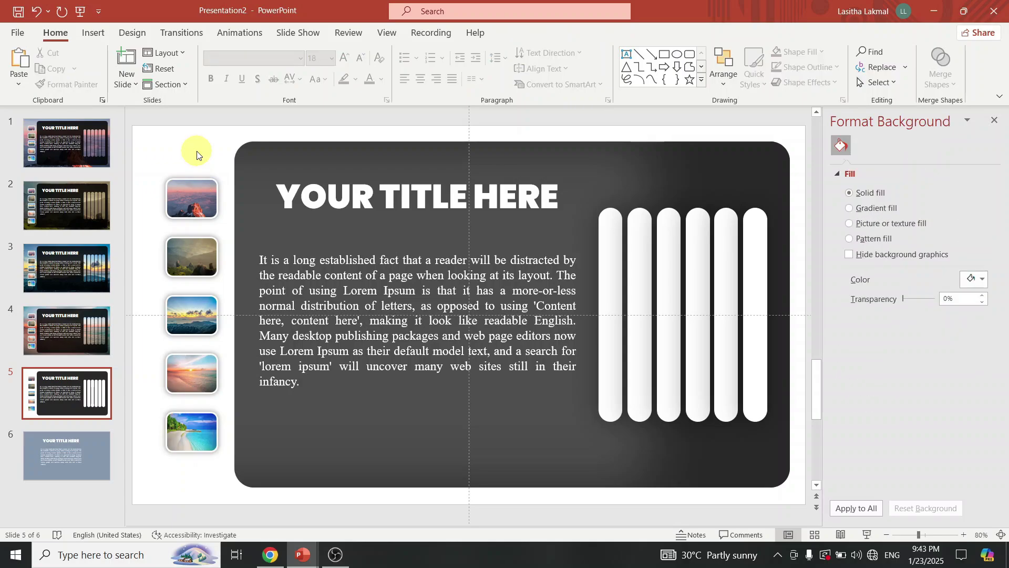
left_click(862, 226)
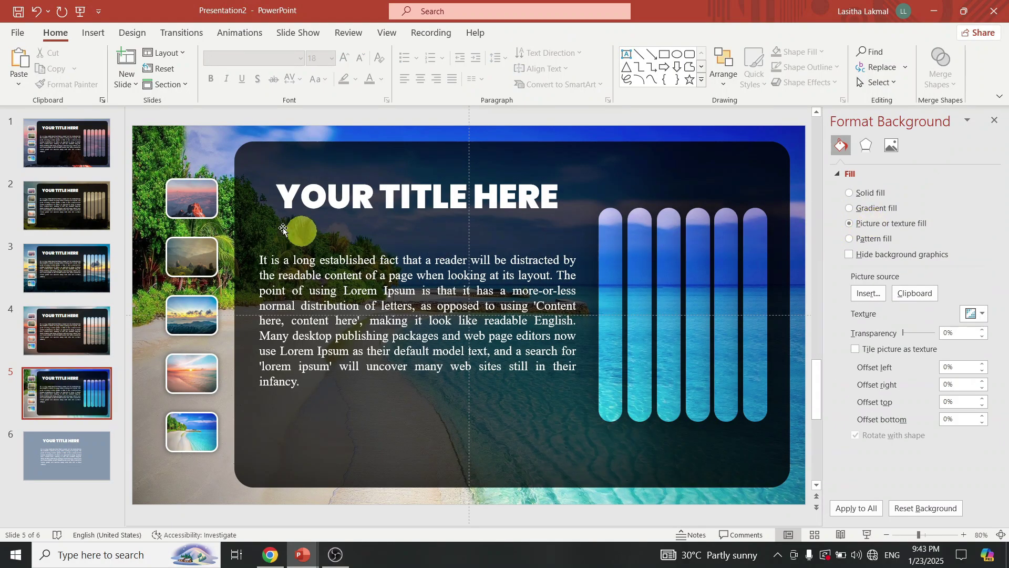
left_click(87, 146)
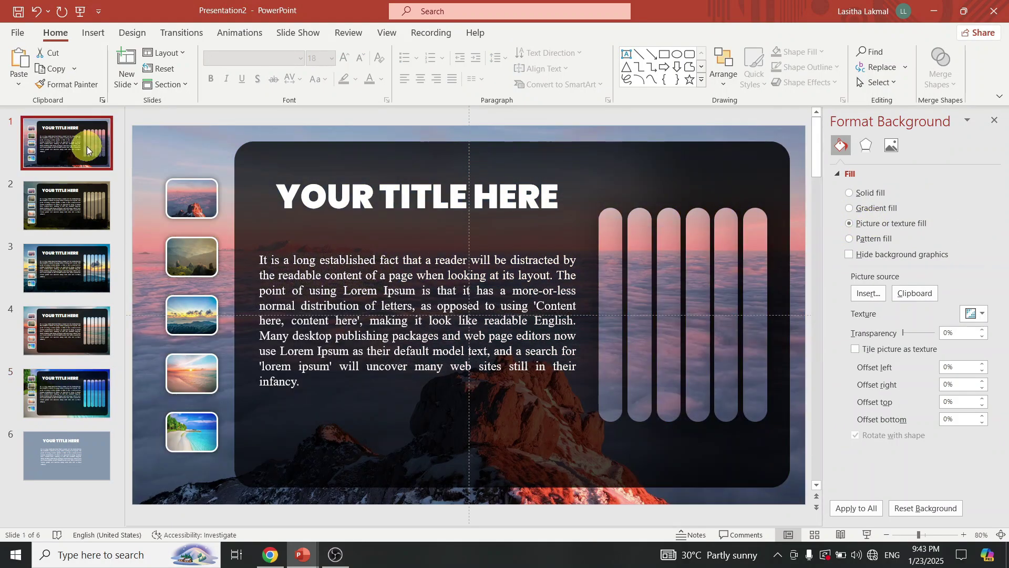
left_click(602, 371)
Stagger the vertical bars on slide 1, shortening the first and lengthening the second and fourth.
left_click_drag(611, 422, 609, 384)
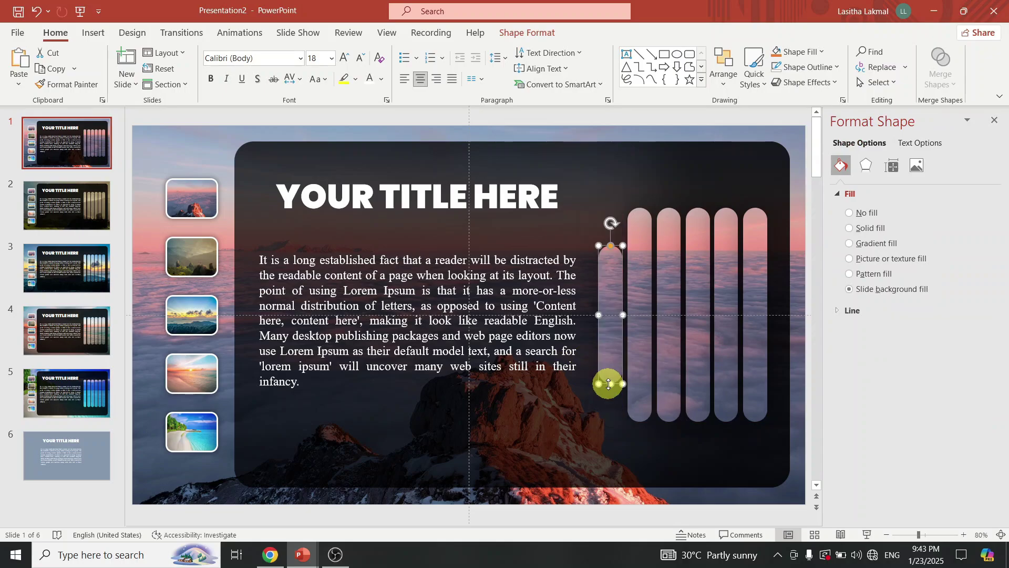
left_click(642, 421)
left_click_drag(642, 422, 640, 434)
left_click(669, 422)
left_click(693, 406)
left_click_drag(698, 420, 725, 399)
left_click(726, 420)
left_click(749, 377)
Resize several vertical bars on slide 2 to different heights.
key("Page_Down")
left_click(610, 415)
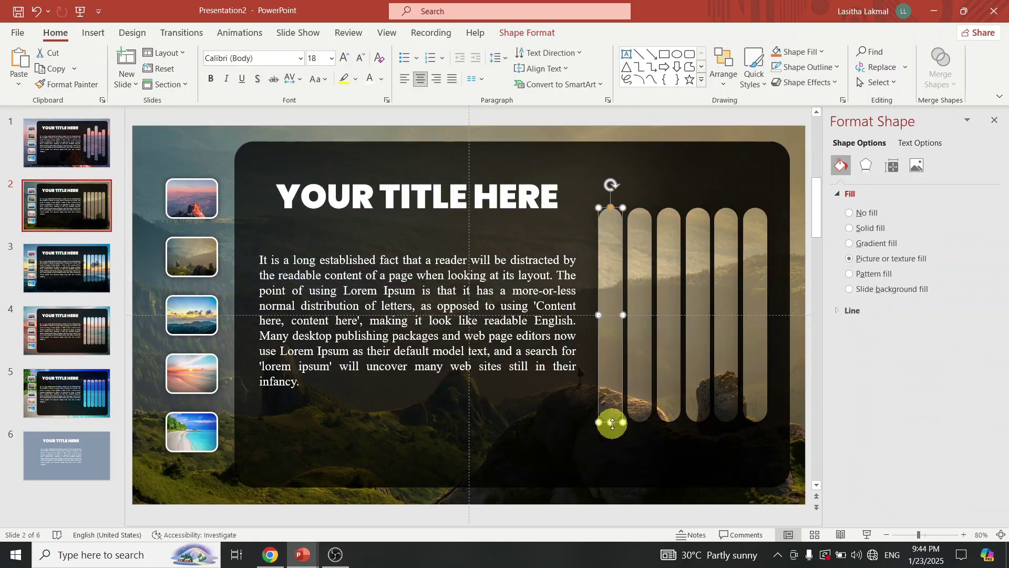
left_click(640, 390)
left_click_drag(611, 421, 699, 381)
left_click(698, 410)
left_click(729, 418)
left_click(757, 419)
left_click_drag(729, 422, 701, 425)
left_click(701, 408)
Change the heights of the vertical bars on slide 3 so they stagger.
key("Page_Down")
left_click(639, 422)
left_click(667, 428)
left_click_drag(640, 422, 669, 412)
left_click(698, 416)
left_click(723, 419)
left_click(750, 383)
Stagger the vertical bar heights on slide 4.
key("Page_Down")
left_click(606, 345)
left_click(670, 412)
left_click_drag(698, 421, 726, 386)
left_click(757, 421)
left_click(610, 443)
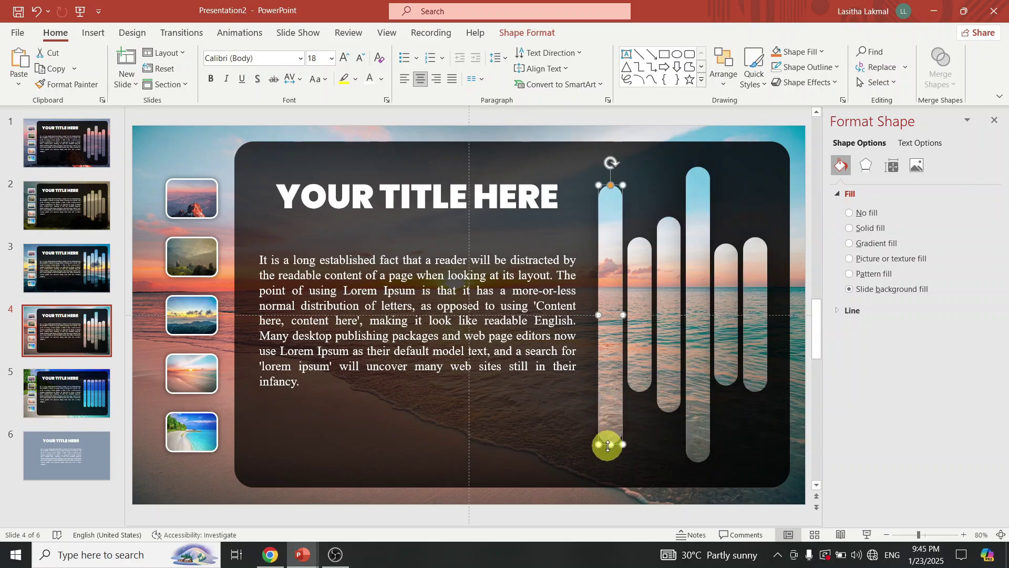